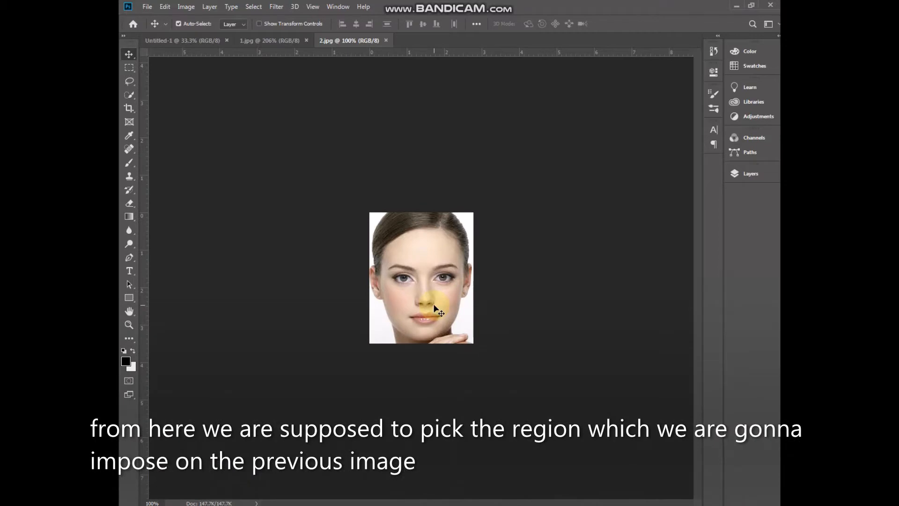
Draw a closed Pen tool path around the nose, mouth and chin of the face in 2.jpg.
{"action": "key", "text": "ctrl+plus"}
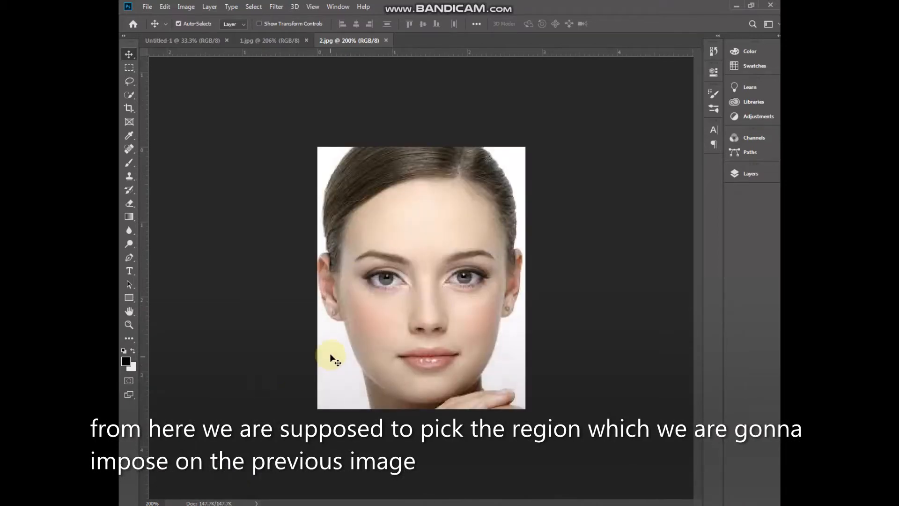
{"action": "left_click", "coordinate": [130, 257]}
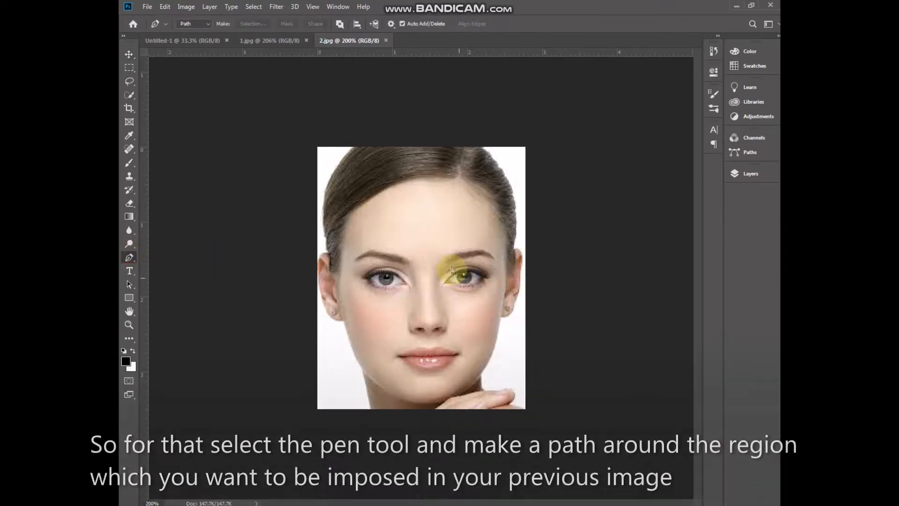
{"action": "left_click", "coordinate": [427, 292]}
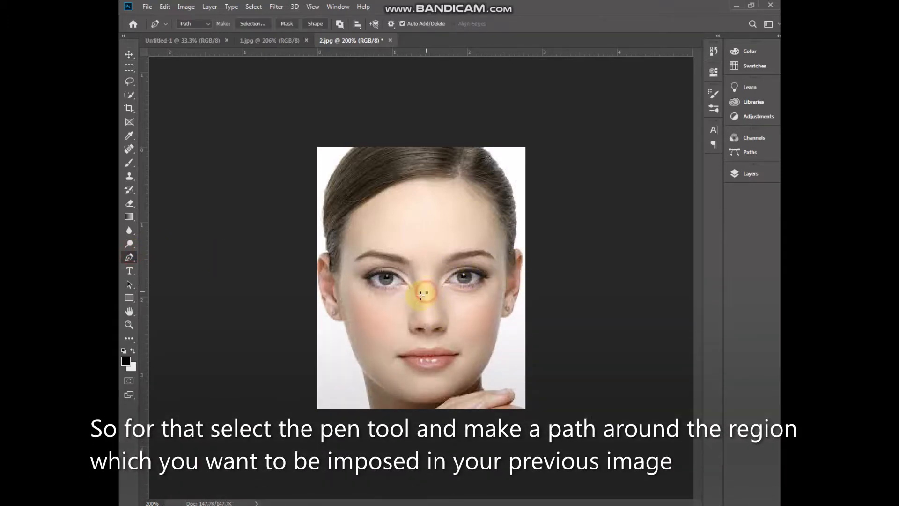
{"action": "left_click", "coordinate": [384, 319]}
{"action": "left_click", "coordinate": [379, 332]}
{"action": "left_click", "coordinate": [378, 347]}
{"action": "left_click", "coordinate": [380, 370]}
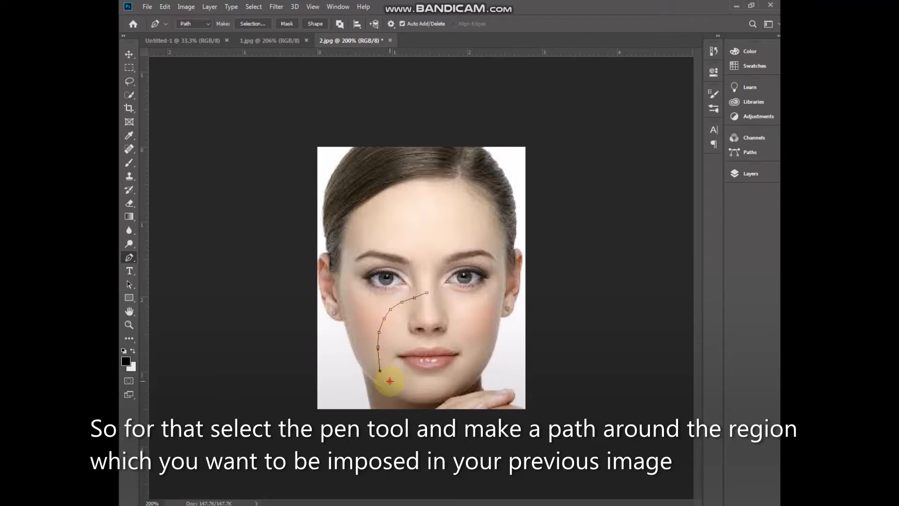
{"action": "left_click", "coordinate": [408, 386]}
{"action": "left_click", "coordinate": [423, 391]}
{"action": "left_click", "coordinate": [450, 387]}
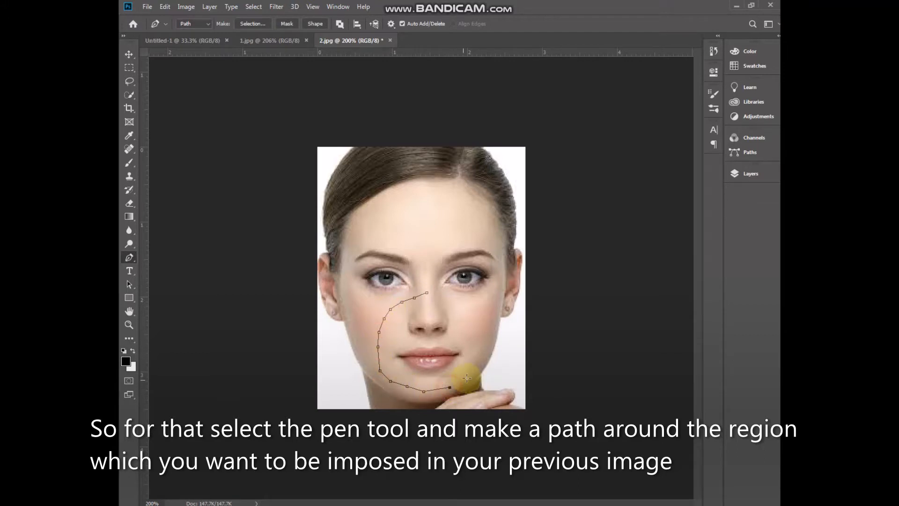
{"action": "left_click", "coordinate": [479, 357]}
{"action": "left_click", "coordinate": [483, 343]}
{"action": "left_click", "coordinate": [485, 327]}
{"action": "left_click", "coordinate": [481, 321]}
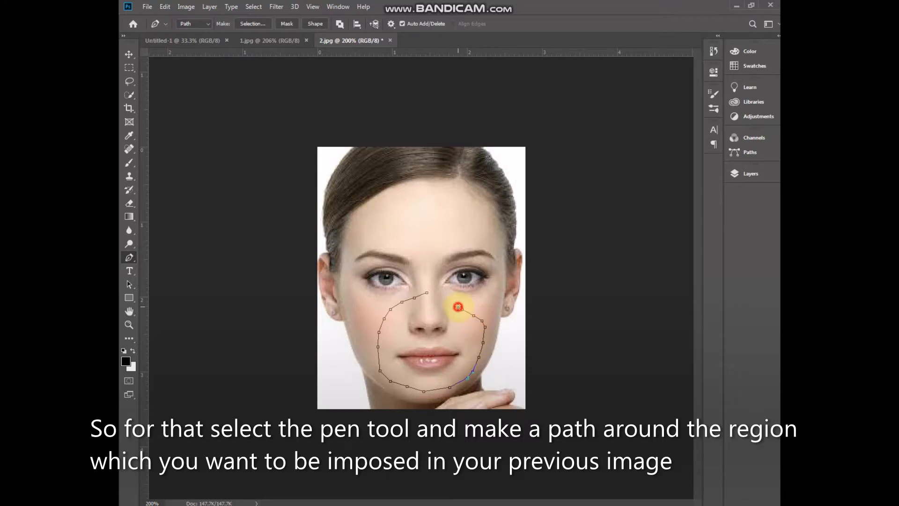
{"action": "left_click", "coordinate": [427, 292]}
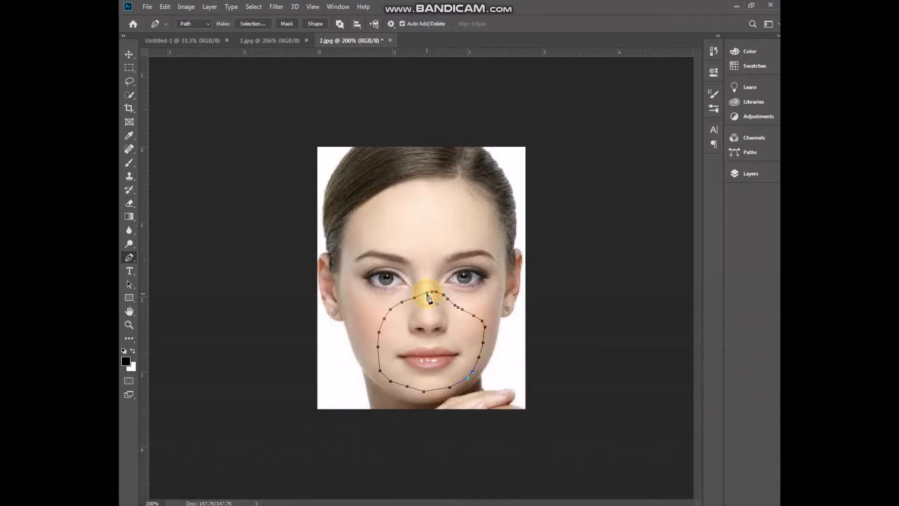
Convert the closed path into a new anti-aliased selection with a feather radius of 0 pixels.
{"action": "right_click", "coordinate": [448, 336]}
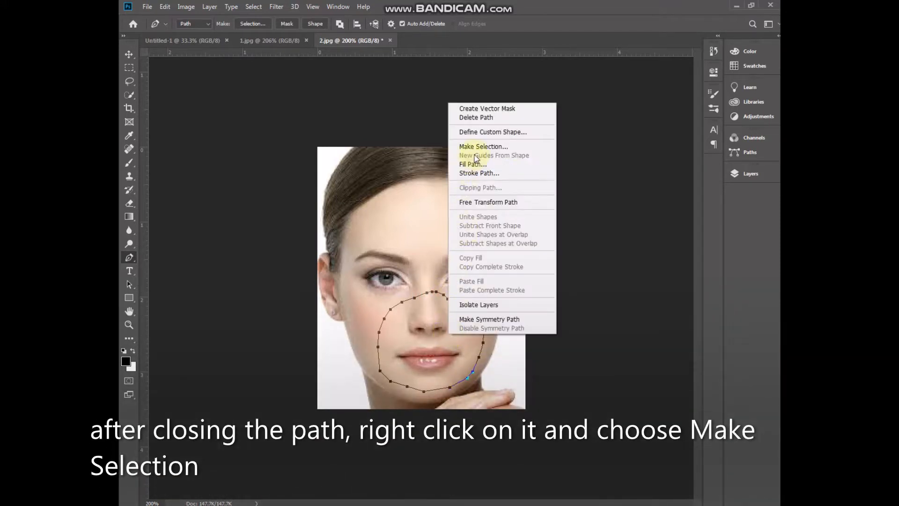
{"action": "left_click", "coordinate": [526, 148]}
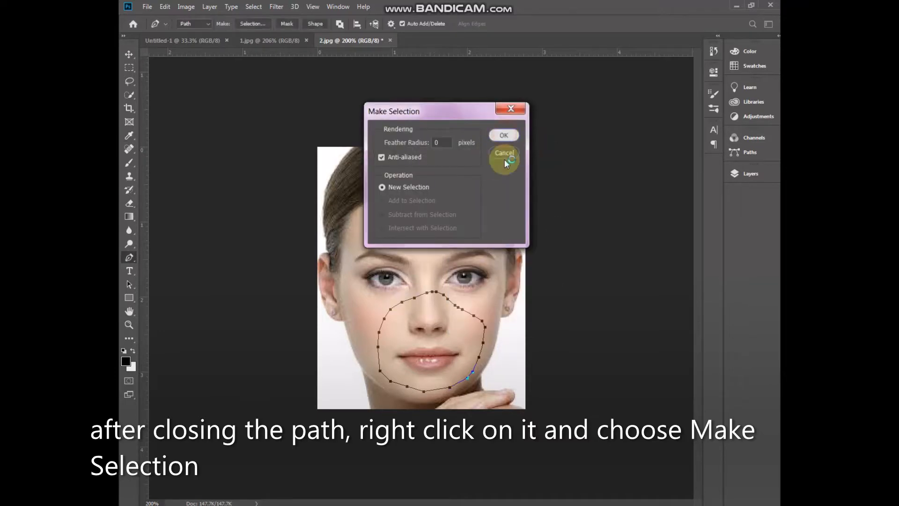
{"action": "left_click", "coordinate": [504, 135]}
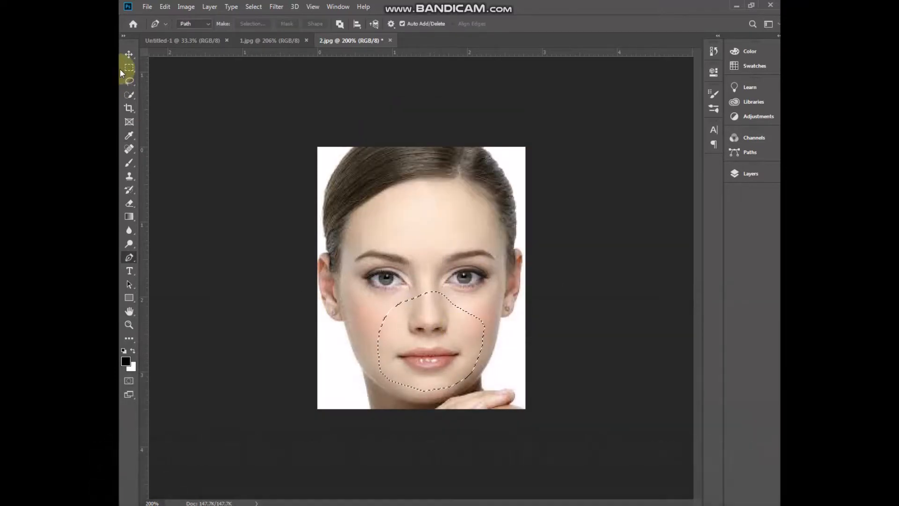
Move the selected nose-and-mouth region from 2.jpg onto the lower face in 1.jpg with the Move tool.
{"action": "left_click", "coordinate": [129, 54]}
{"action": "left_click_drag", "start_coordinate": [446, 346], "coordinate": [366, 192]}
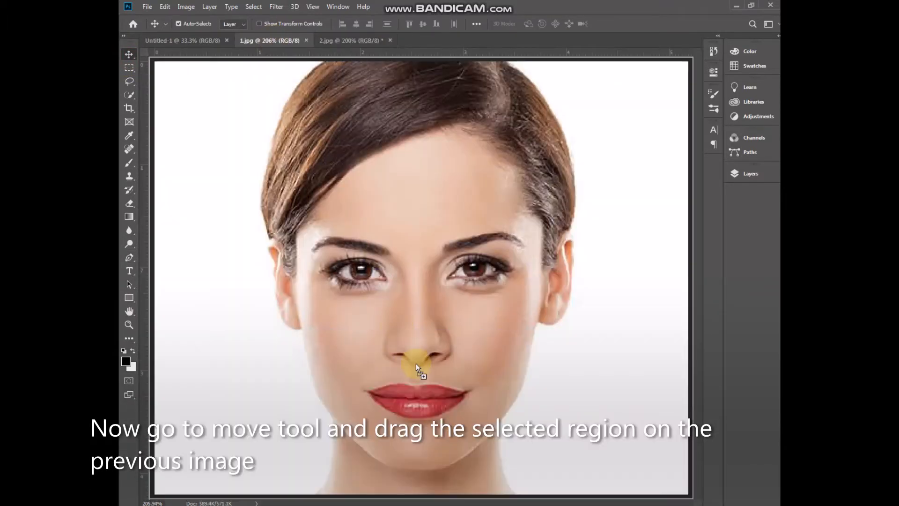
{"action": "left_click_drag", "start_coordinate": [416, 364], "coordinate": [426, 379]}
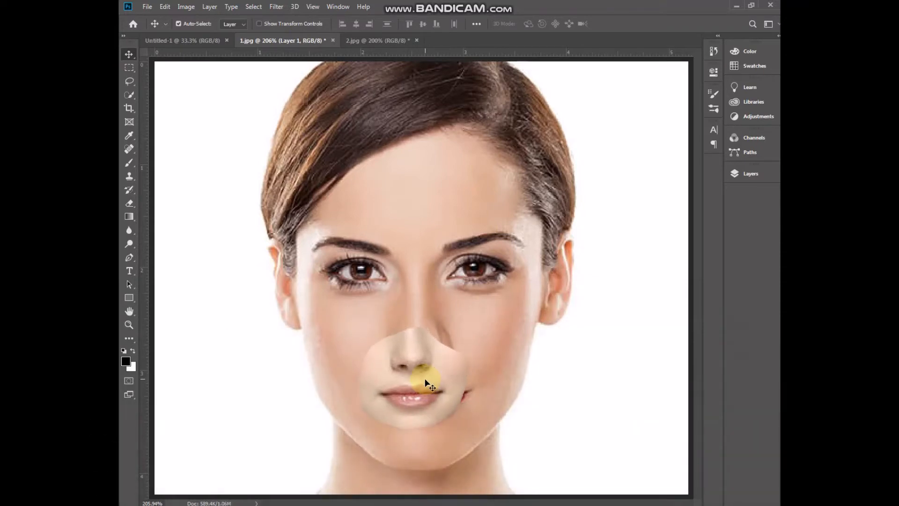
Free-transform the pasted patch, scaling it to about 145% and centring it over the nose and mouth.
{"action": "key", "text": "ctrl+t"}
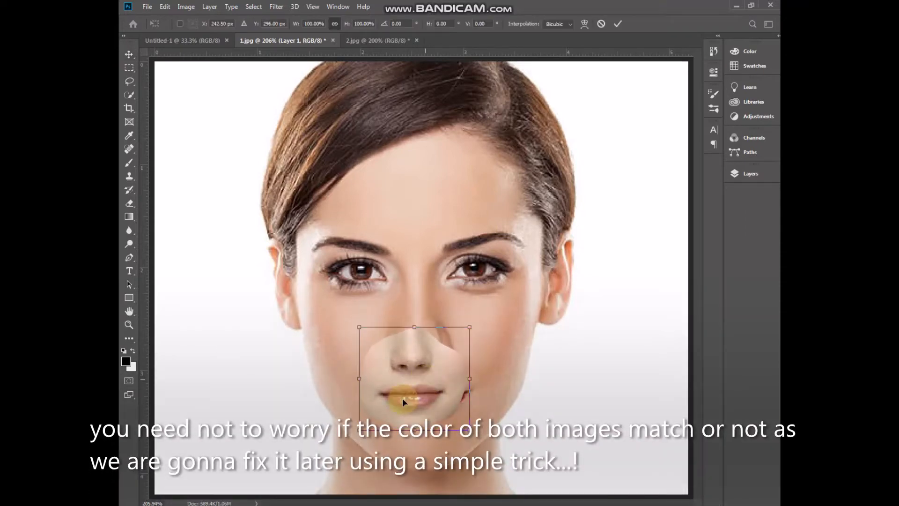
{"action": "left_click_drag", "start_coordinate": [470, 327], "coordinate": [519, 282]}
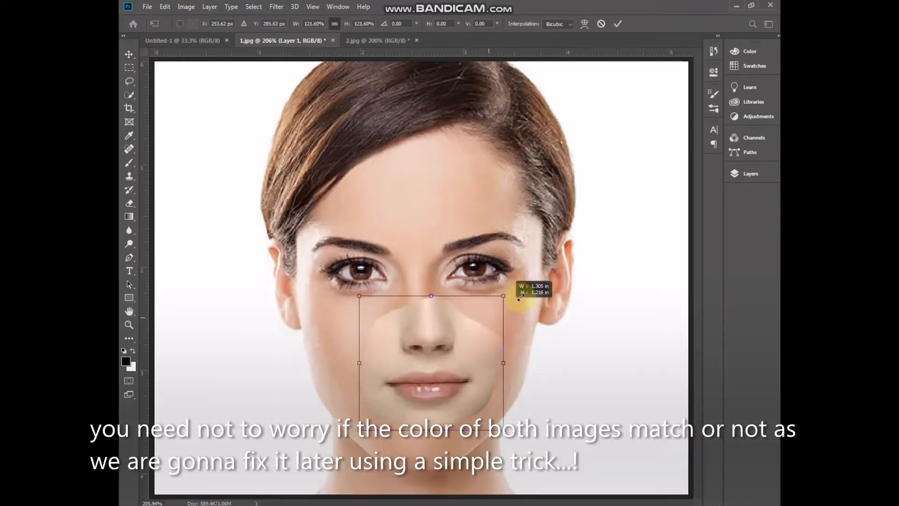
{"action": "left_click_drag", "start_coordinate": [445, 327], "coordinate": [418, 354]}
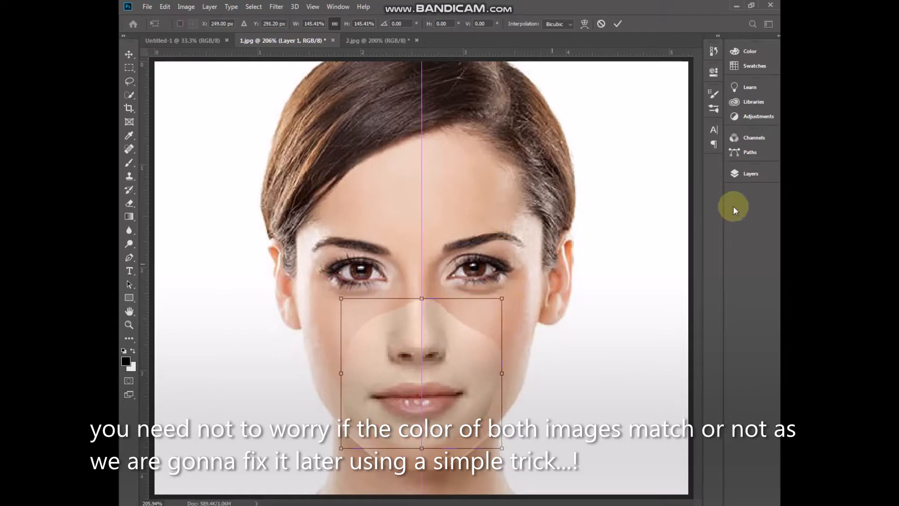
Lower Layer 1's opacity to 64% and align the patch with the facial features beneath it.
{"action": "left_click", "coordinate": [749, 173]}
{"action": "mouse_move", "coordinate": [701, 209]}
{"action": "left_mouse_down"}
{"action": "mouse_move", "coordinate": [664, 202]}
{"action": "mouse_move", "coordinate": [701, 201]}
{"action": "left_mouse_up"}
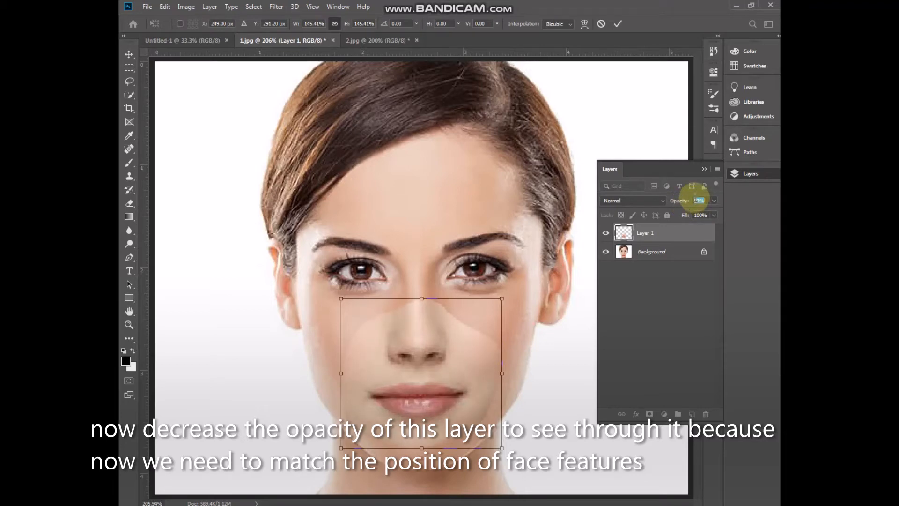
{"action": "left_click_drag", "start_coordinate": [417, 370], "coordinate": [429, 368]}
{"action": "left_click_drag", "start_coordinate": [685, 203], "coordinate": [669, 202]}
{"action": "left_click_drag", "start_coordinate": [429, 413], "coordinate": [422, 396]}
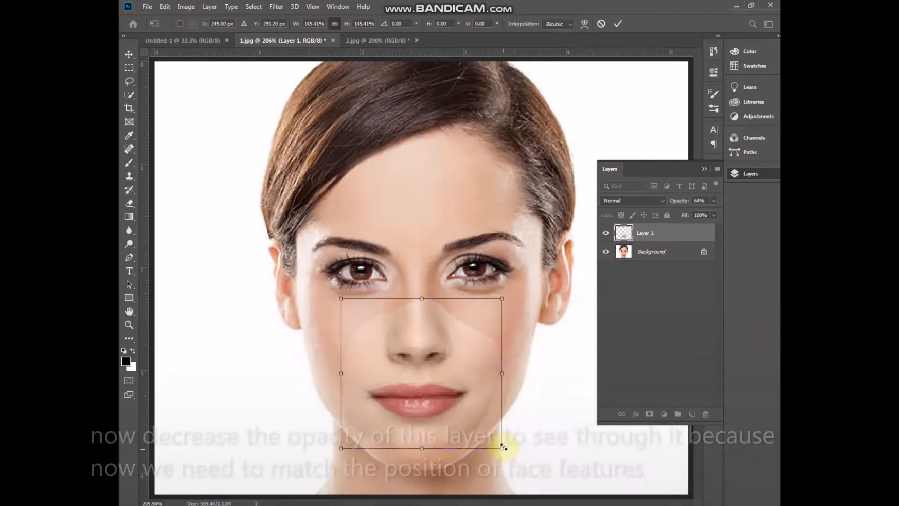
Fine-tune the patch's size, position and rotation so its nose and lips match the underlying face, and apply the transform.
{"action": "left_click_drag", "start_coordinate": [502, 447], "coordinate": [505, 450]}
{"action": "left_click_drag", "start_coordinate": [425, 401], "coordinate": [425, 403]}
{"action": "left_click_drag", "start_coordinate": [505, 302], "coordinate": [501, 301]}
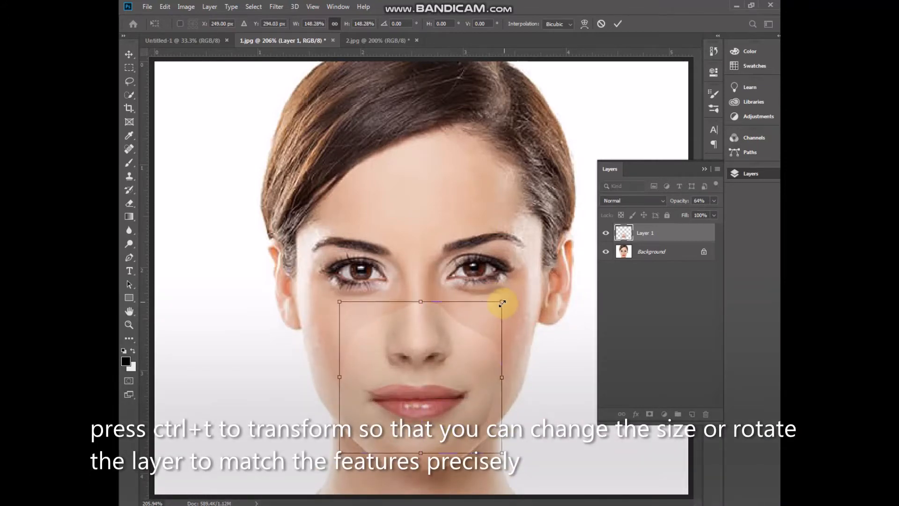
{"action": "left_click_drag", "start_coordinate": [429, 393], "coordinate": [428, 390]}
{"action": "key", "text": "Up"}
{"action": "key", "text": "Left"}
{"action": "key", "text": "Return"}
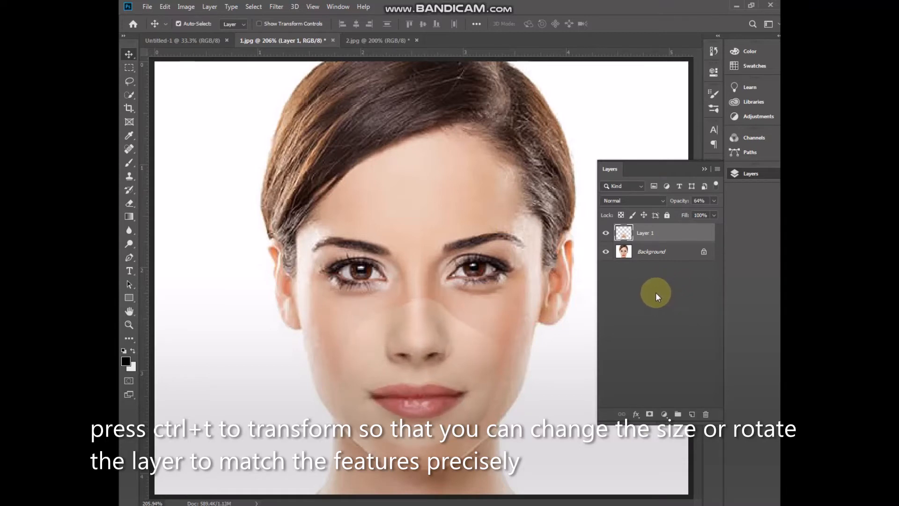
{"action": "key", "text": "ctrl+t"}
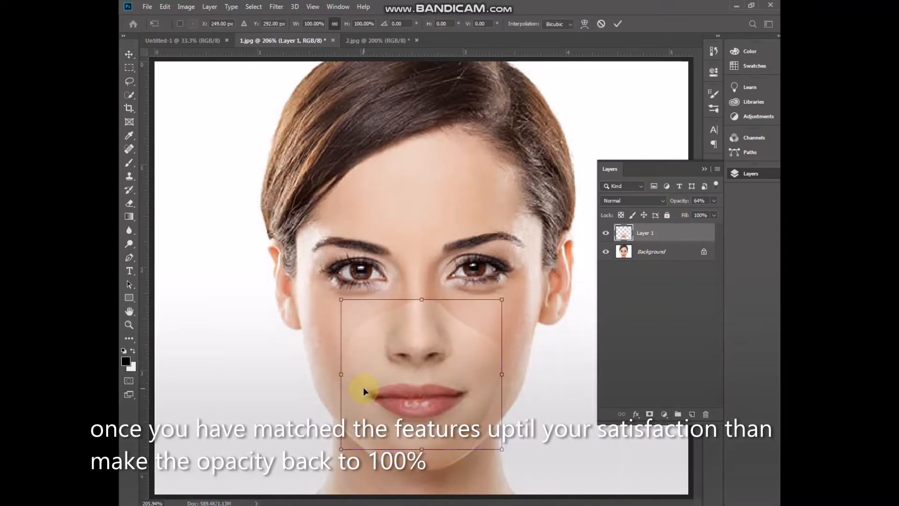
{"action": "left_click_drag", "start_coordinate": [525, 468], "coordinate": [527, 465]}
{"action": "key", "text": "Return"}
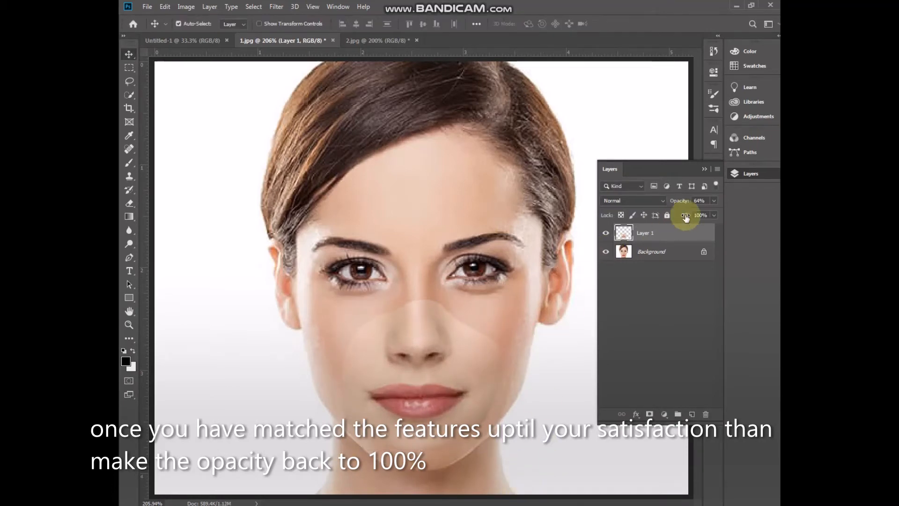
Set Layer 1's opacity to 100% and duplicate the Background layer.
{"action": "left_click_drag", "start_coordinate": [678, 202], "coordinate": [780, 188]}
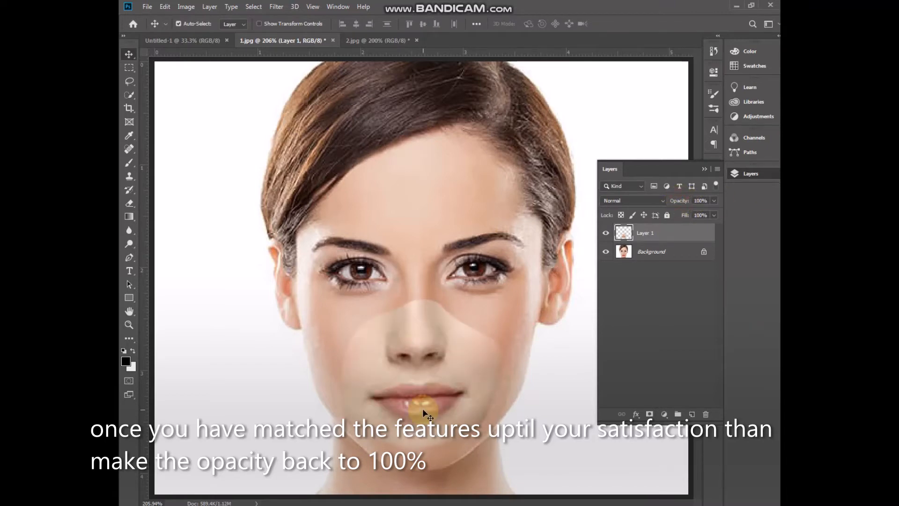
{"action": "left_click", "coordinate": [668, 257]}
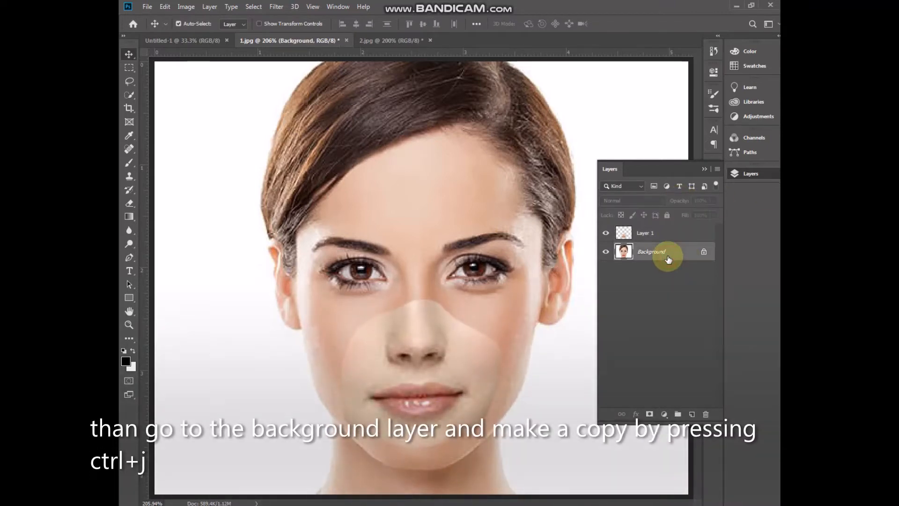
{"action": "key", "text": "ctrl+j"}
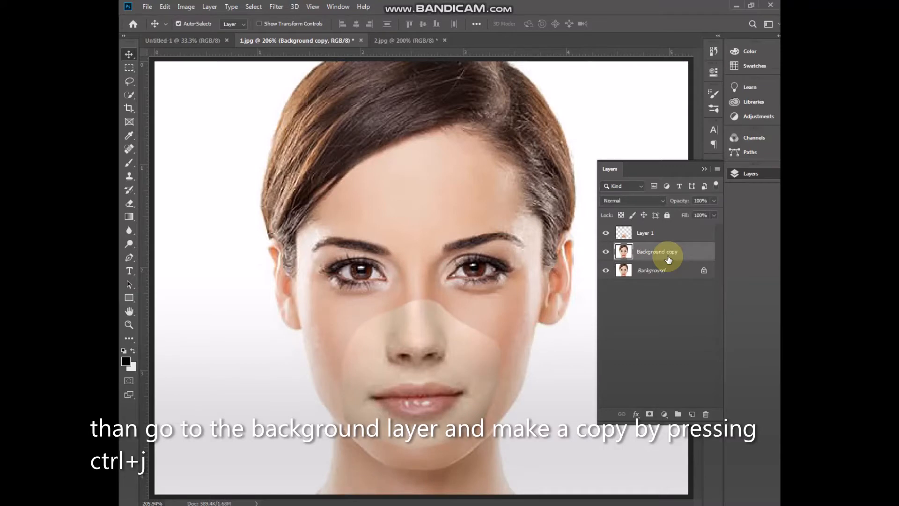
Draw a closed Pen tool path on the Background copy layer, just inside the visible boundary of the face patch.
{"action": "left_click", "coordinate": [129, 257]}
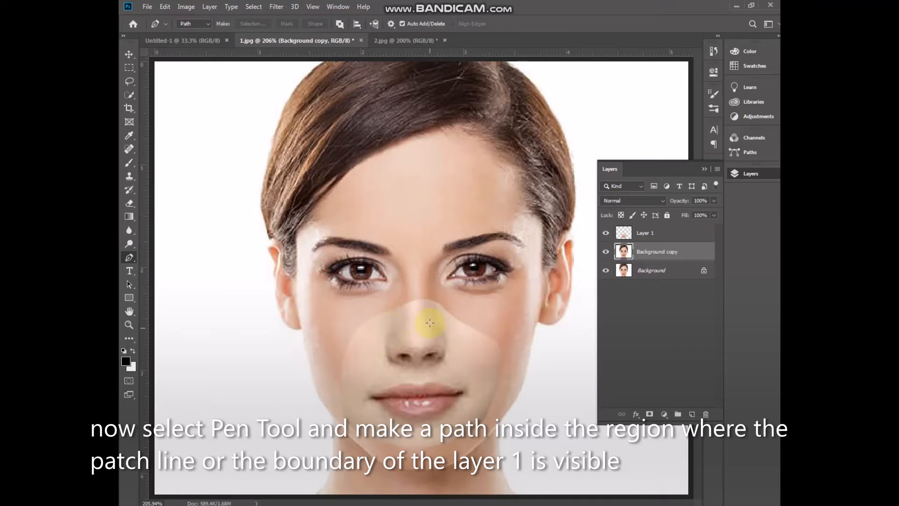
{"action": "left_click", "coordinate": [399, 320]}
{"action": "left_click", "coordinate": [370, 336]}
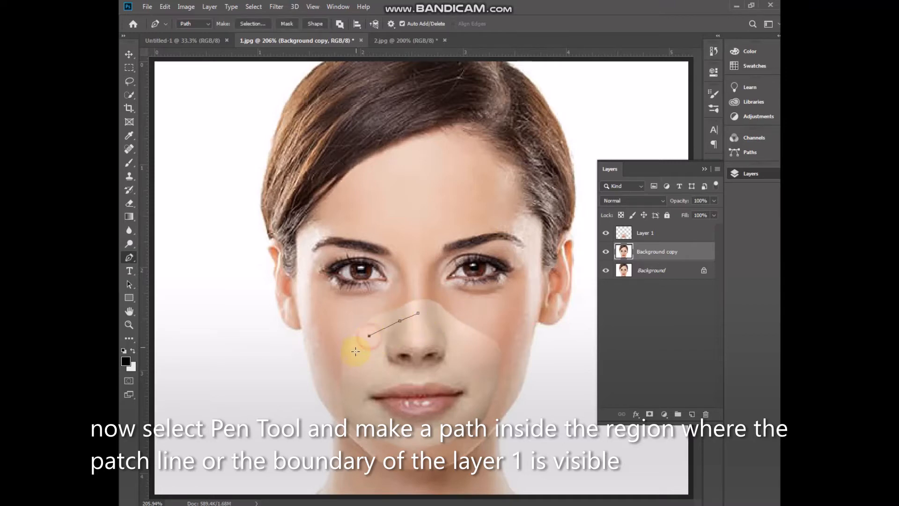
{"action": "left_click", "coordinate": [366, 420]}
{"action": "left_click", "coordinate": [439, 421]}
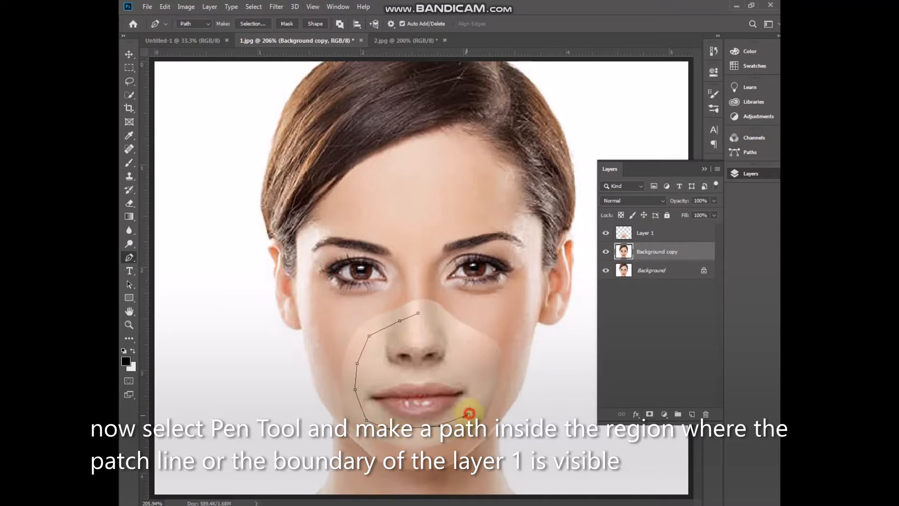
{"action": "left_click", "coordinate": [476, 399]}
{"action": "left_click", "coordinate": [485, 372]}
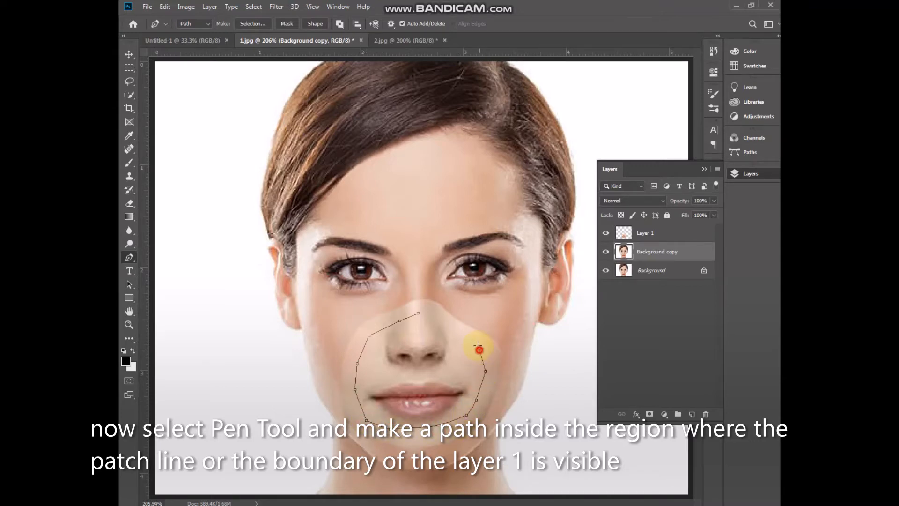
{"action": "left_click", "coordinate": [442, 321]}
{"action": "left_click", "coordinate": [429, 319]}
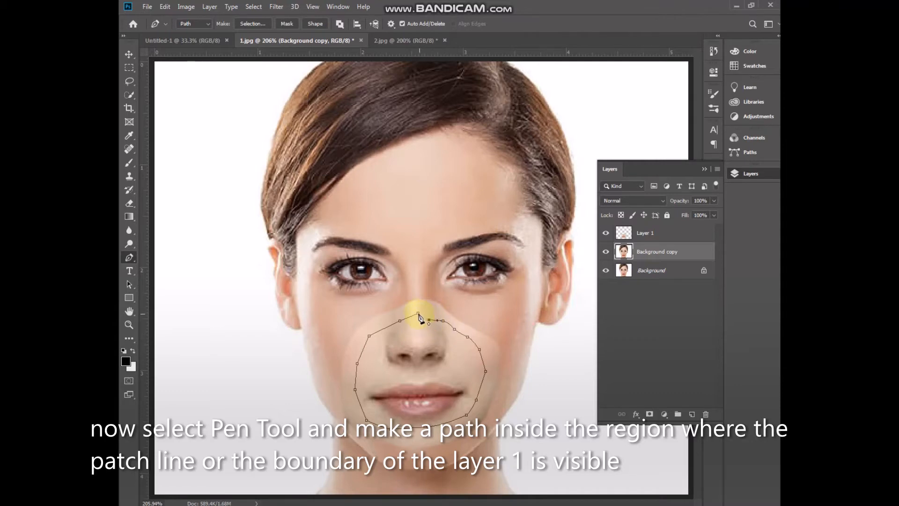
Convert the path into a selection with a 0-pixel feather and delete that area from the Background copy layer.
{"action": "right_click", "coordinate": [452, 373]}
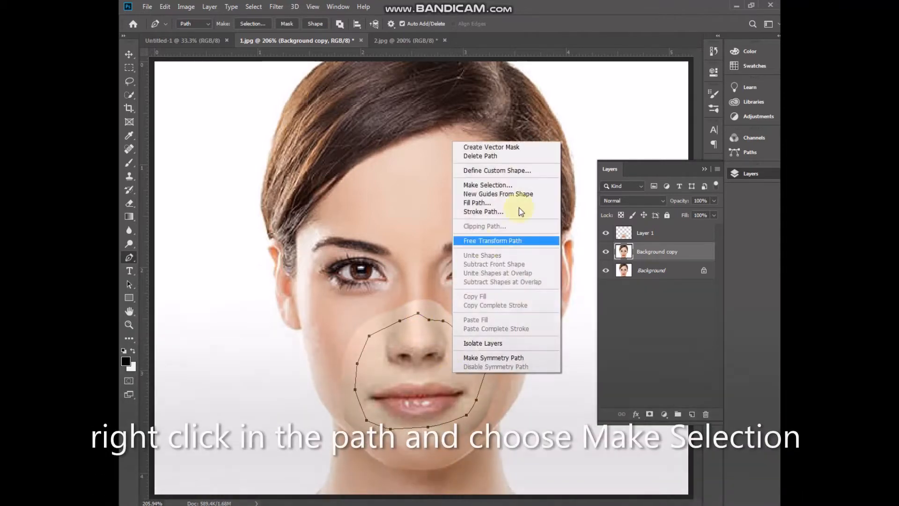
{"action": "left_click", "coordinate": [546, 185]}
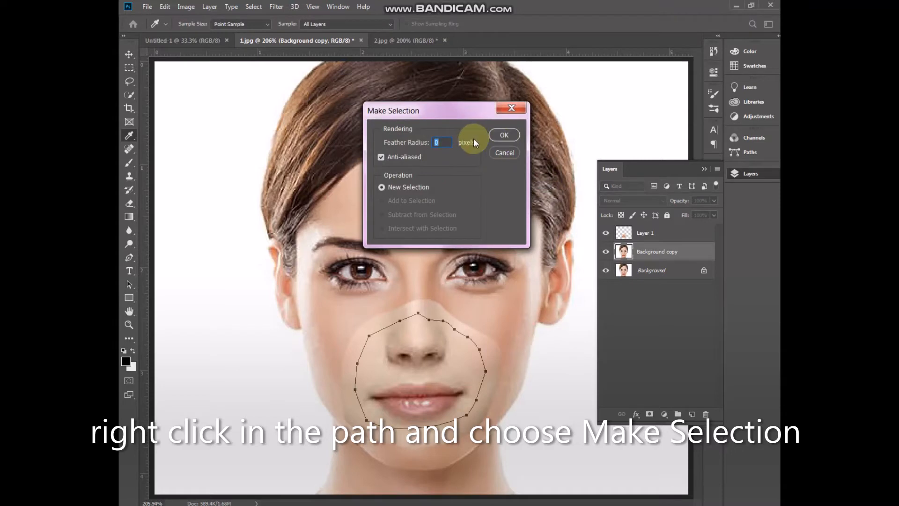
{"action": "left_click", "coordinate": [503, 135]}
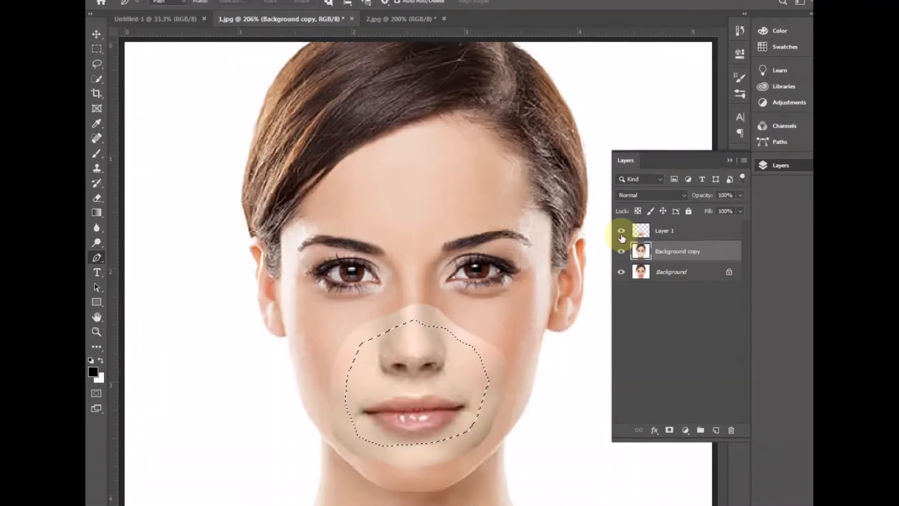
Hide Layer 1 and Background to inspect the cut-out in Background copy, and show both layers again.
{"action": "left_click", "coordinate": [619, 231]}
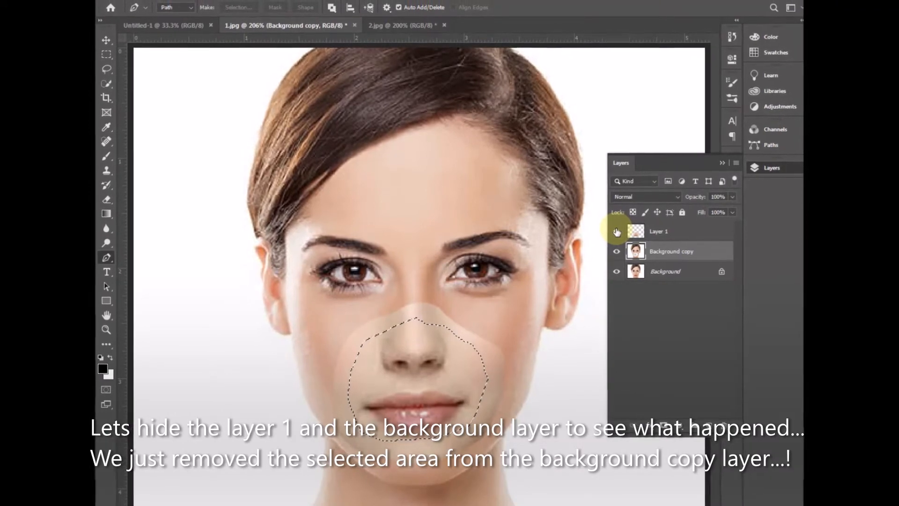
{"action": "left_click", "coordinate": [613, 273]}
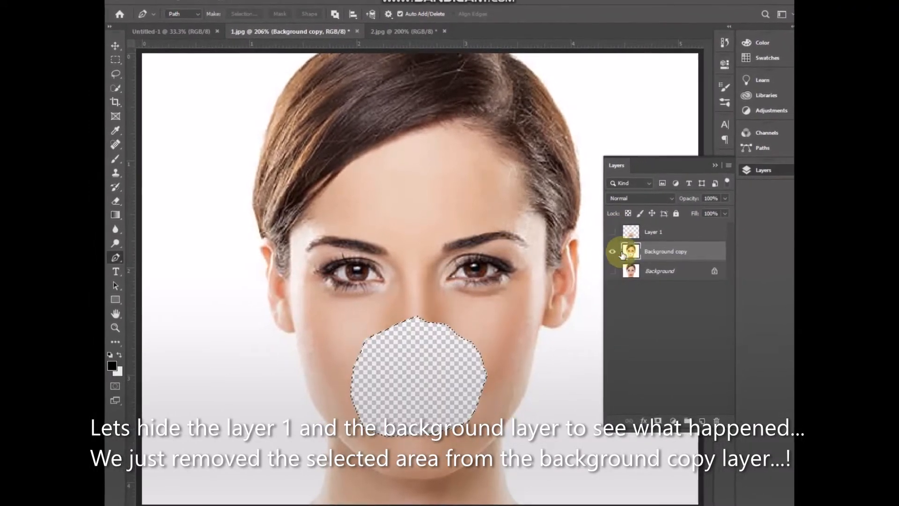
{"action": "left_click", "coordinate": [611, 271]}
{"action": "left_click", "coordinate": [610, 232]}
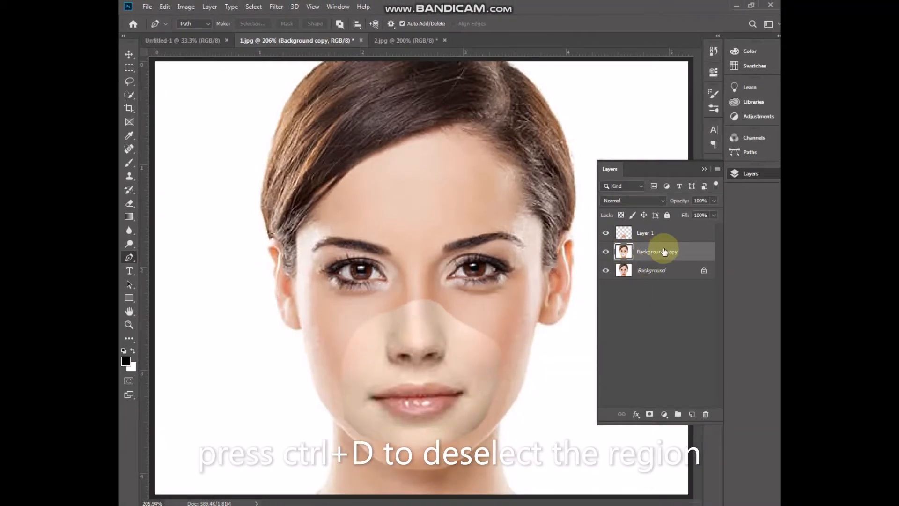
Auto-blend Layer 1 and Background copy using Panorama, with Seamless Tones and Colors and Content Aware Fill Transparent Areas enabled.
{"action": "left_click", "coordinate": [672, 234], "text": "ctrl"}
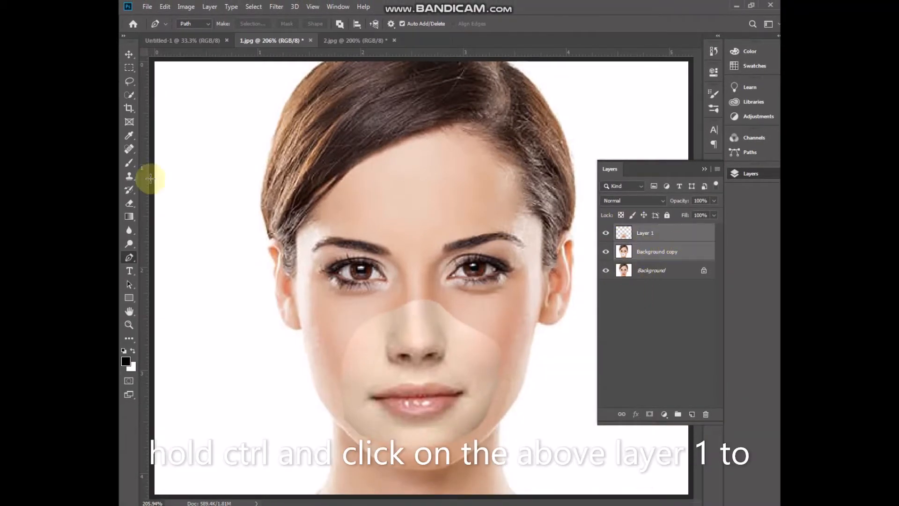
{"action": "left_click", "coordinate": [166, 7]}
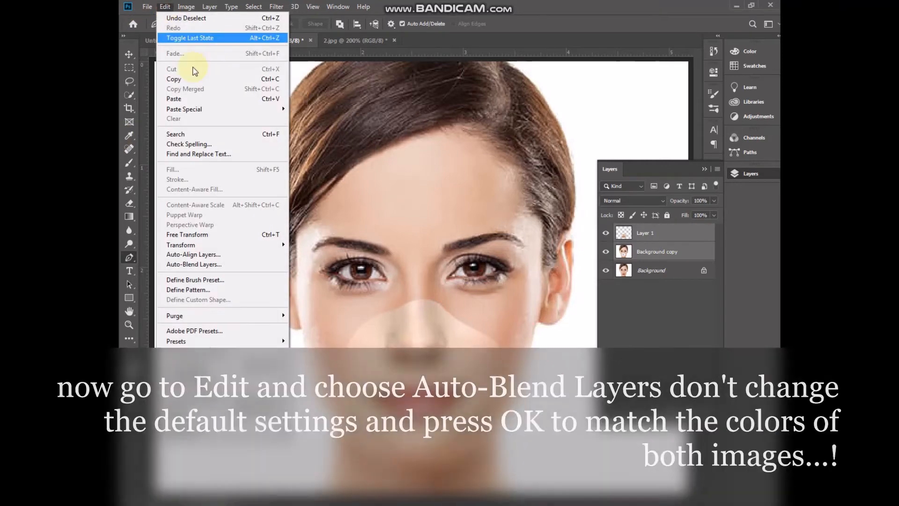
{"action": "left_click", "coordinate": [259, 265]}
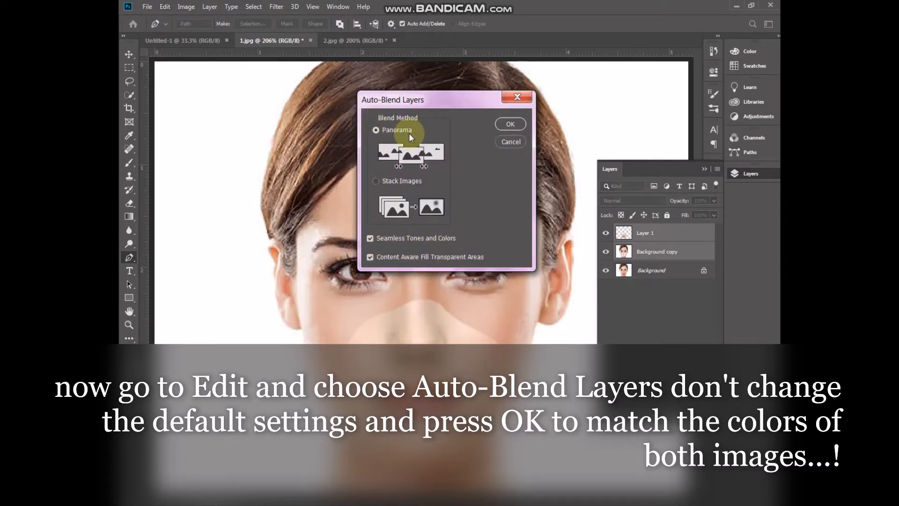
{"action": "left_click", "coordinate": [511, 124]}
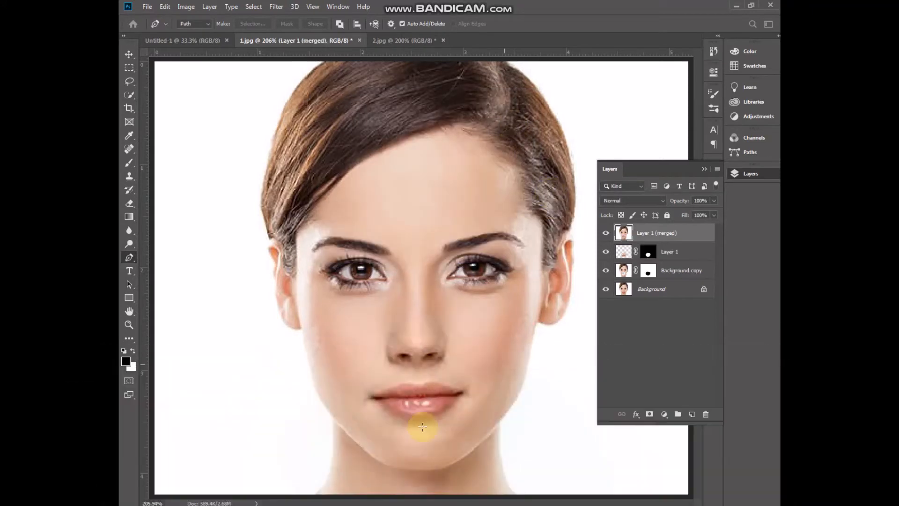
Compare the blended face with the original by toggling every layer above Background, both zoomed in and at 100% zoom.
{"action": "left_click", "coordinate": [607, 292]}
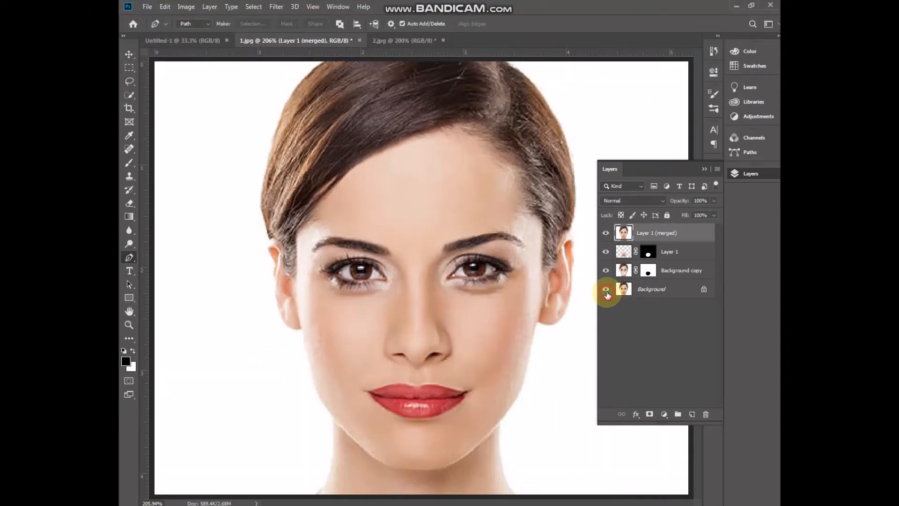
{"action": "left_click", "coordinate": [607, 290]}
{"action": "left_click", "coordinate": [606, 290], "text": "alt"}
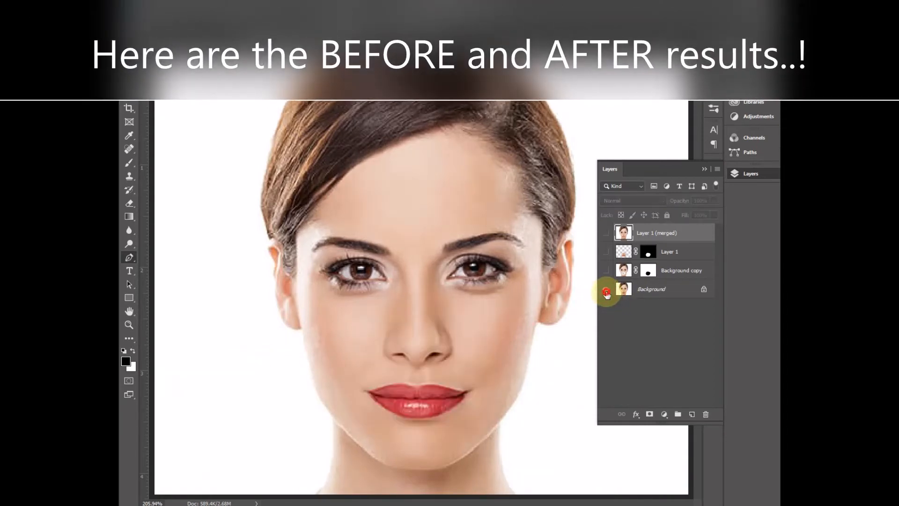
{"action": "left_click", "coordinate": [607, 292], "text": "alt"}
{"action": "left_click", "coordinate": [606, 292], "text": "alt"}
{"action": "left_click", "coordinate": [607, 292], "text": "alt"}
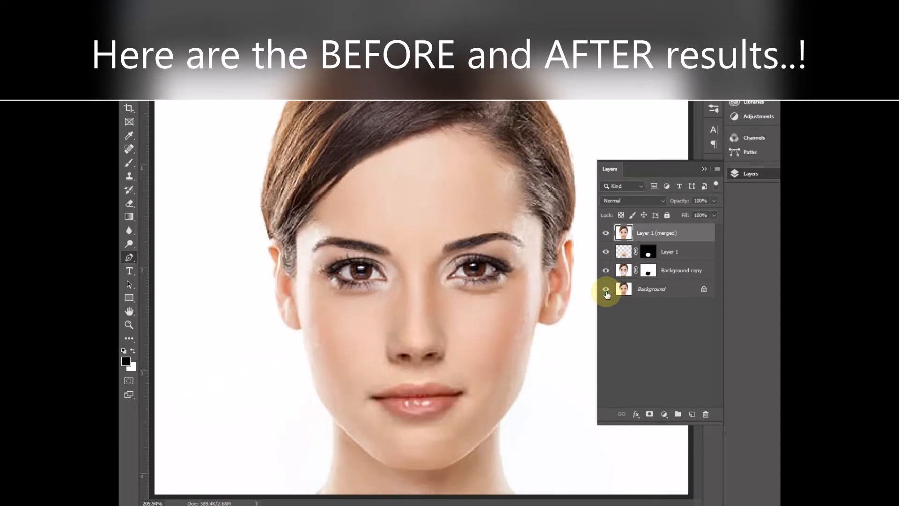
{"action": "key", "text": "ctrl+1"}
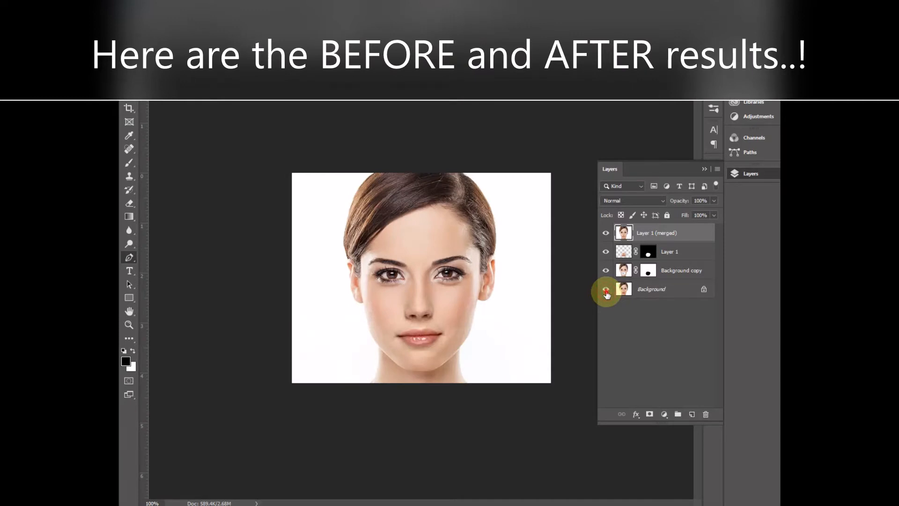
{"action": "left_click", "coordinate": [607, 291], "text": "alt"}
{"action": "left_click", "coordinate": [606, 291], "text": "alt"}
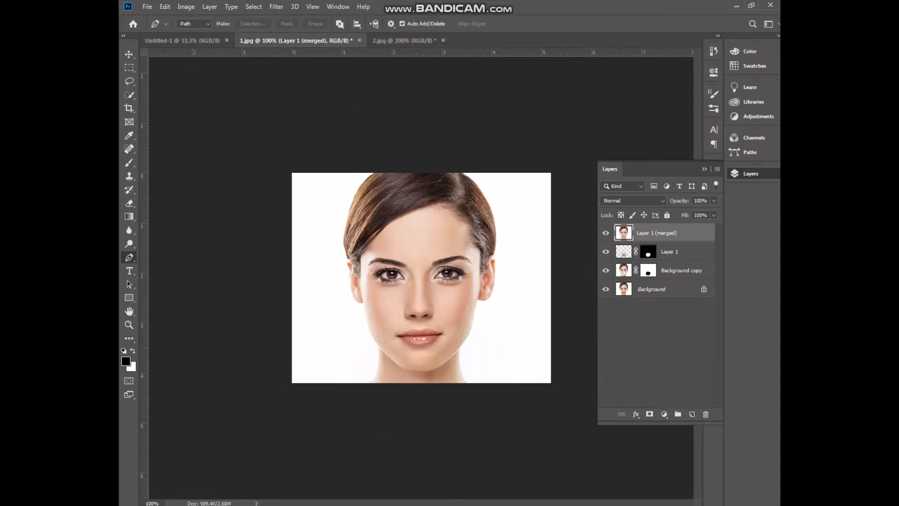
Open images 3 and 4 from the FACE SWAP folder as separate documents in Photoshop.
{"action": "left_click", "coordinate": [406, 422]}
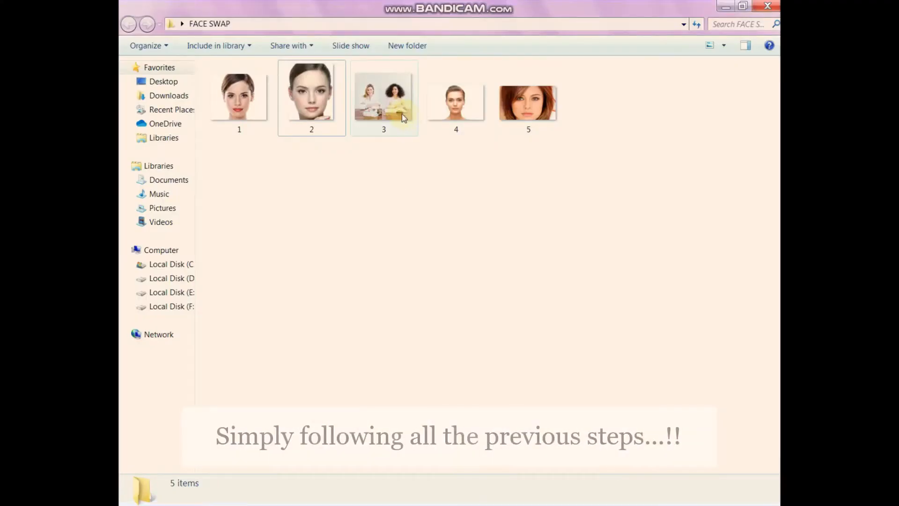
{"action": "left_click_drag", "start_coordinate": [404, 117], "coordinate": [428, 80]}
{"action": "left_click_drag", "start_coordinate": [487, 45], "coordinate": [492, 41]}
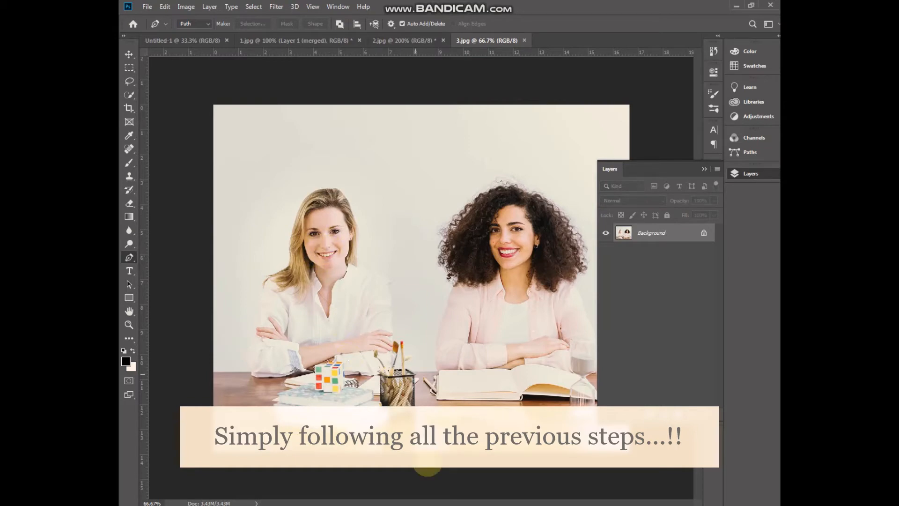
{"action": "key", "text": "alt+Tab"}
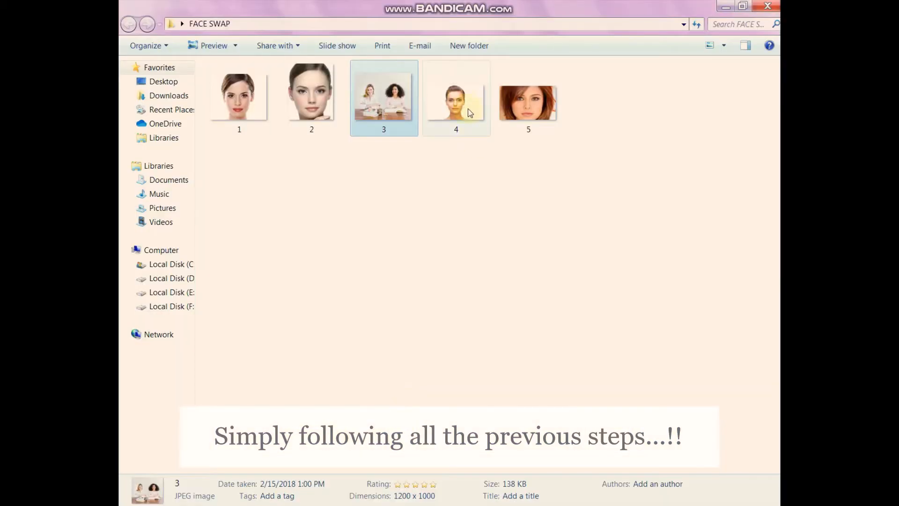
{"action": "left_click_drag", "start_coordinate": [466, 110], "coordinate": [324, 356]}
{"action": "left_click_drag", "start_coordinate": [483, 149], "coordinate": [555, 40]}
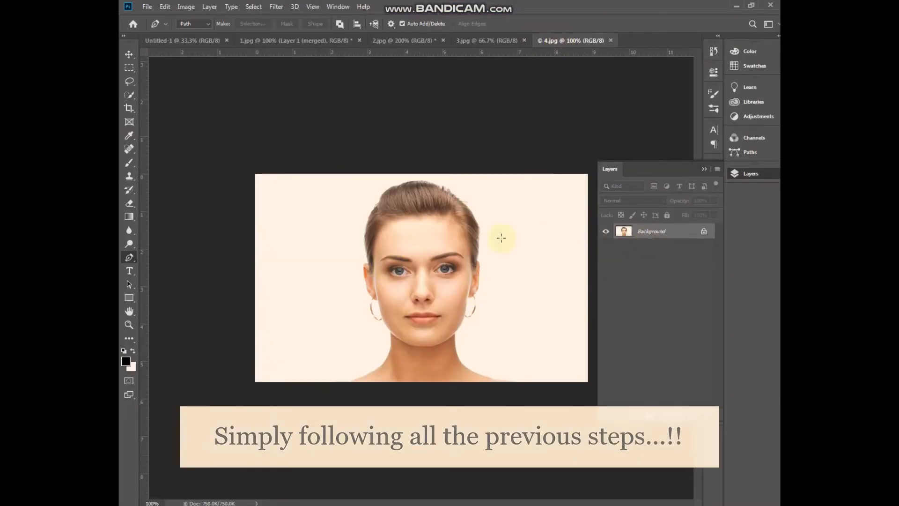
Draw a closed Pen tool path around the face in 4.jpg, running just inside the hairline, cheeks and chin.
{"action": "left_click", "coordinate": [392, 251]}
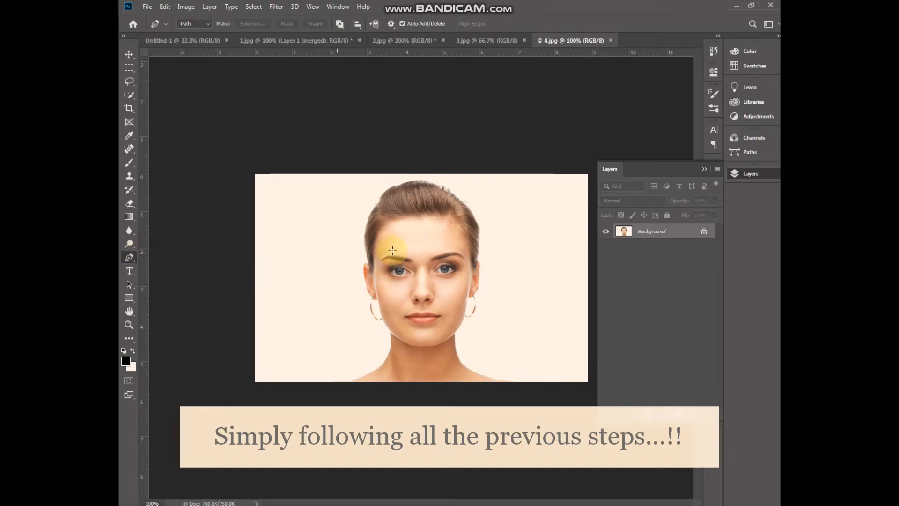
{"action": "left_click", "coordinate": [411, 227]}
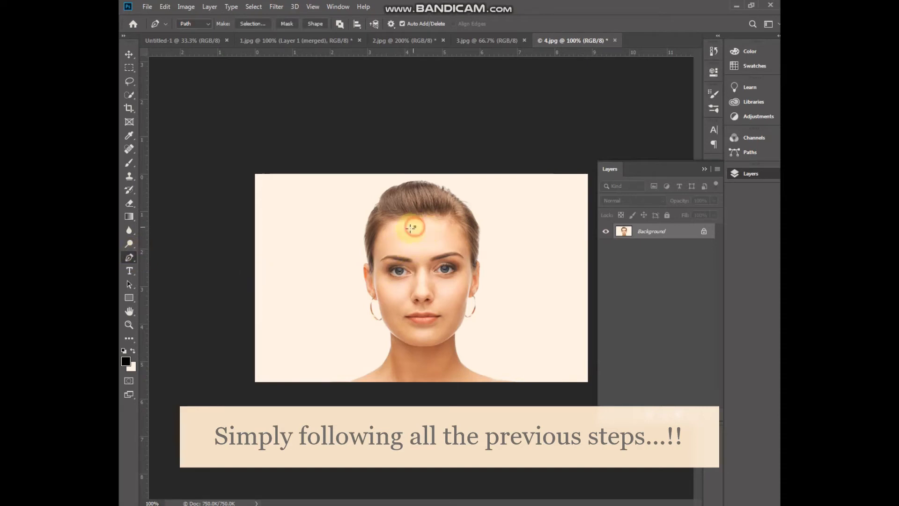
{"action": "left_click", "coordinate": [402, 229]}
{"action": "left_click", "coordinate": [383, 244]}
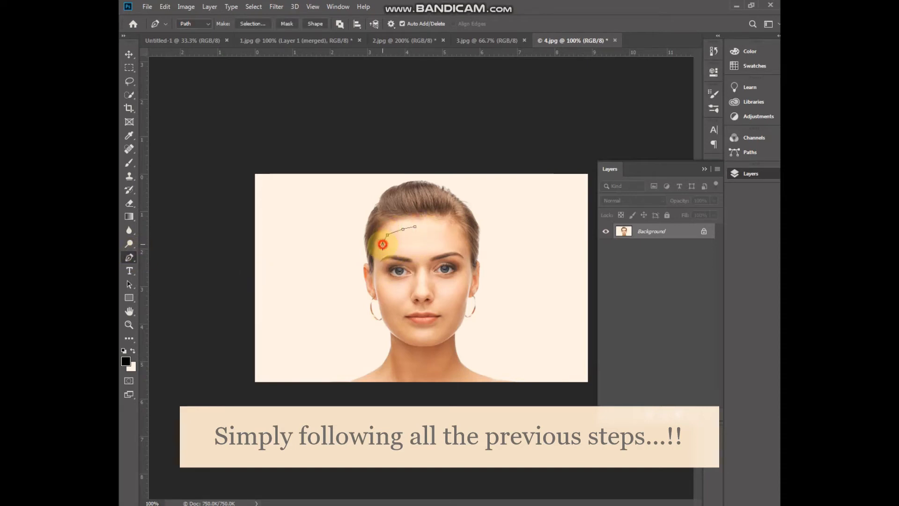
{"action": "left_click", "coordinate": [377, 256]}
{"action": "left_click", "coordinate": [377, 272]}
{"action": "left_click", "coordinate": [383, 296]}
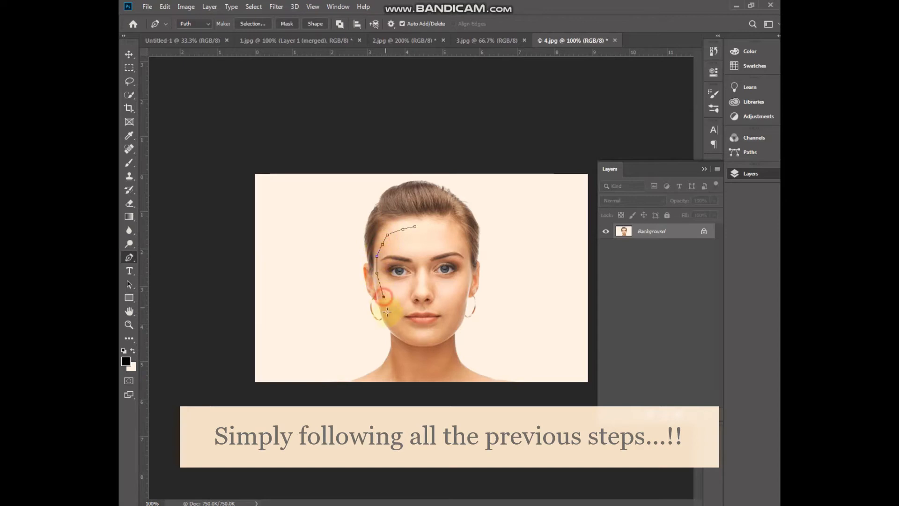
{"action": "key", "text": "ctrl+plus"}
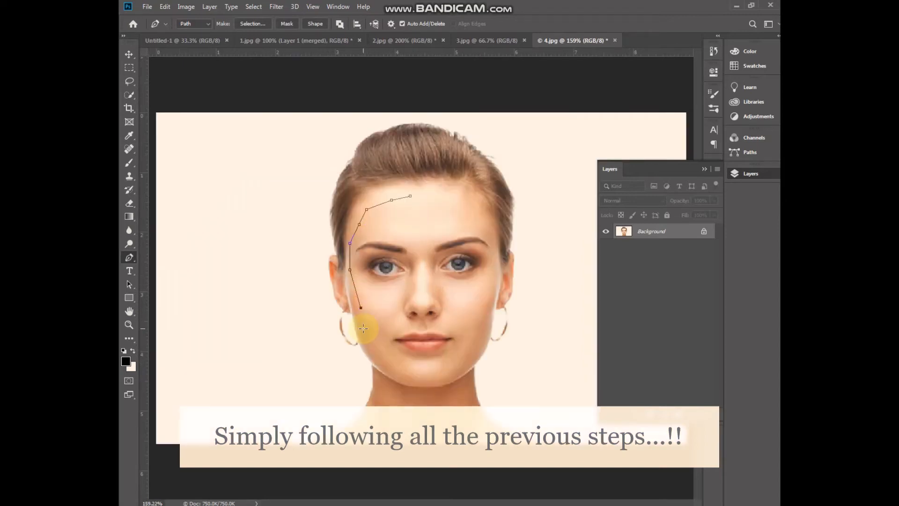
{"action": "left_click", "coordinate": [370, 340]}
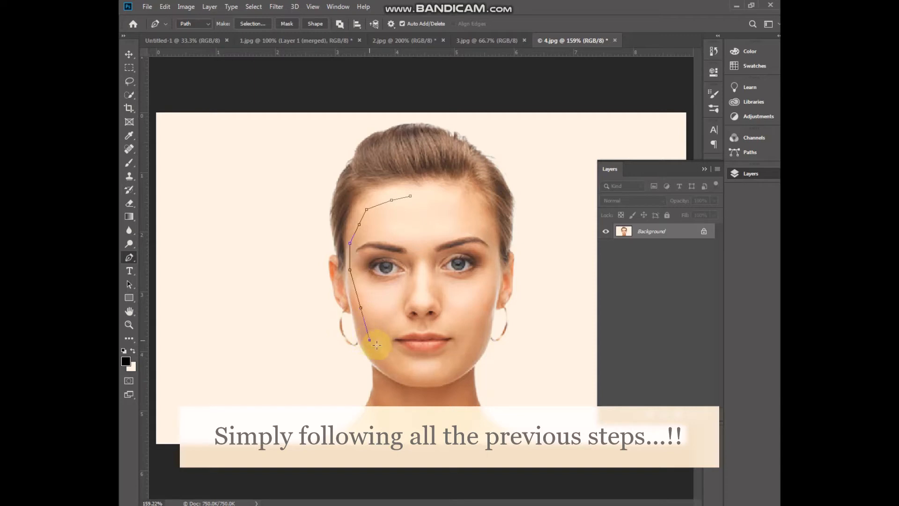
{"action": "left_click_drag", "start_coordinate": [392, 360], "coordinate": [397, 364]}
{"action": "left_click", "coordinate": [420, 370]}
{"action": "left_click", "coordinate": [444, 369]}
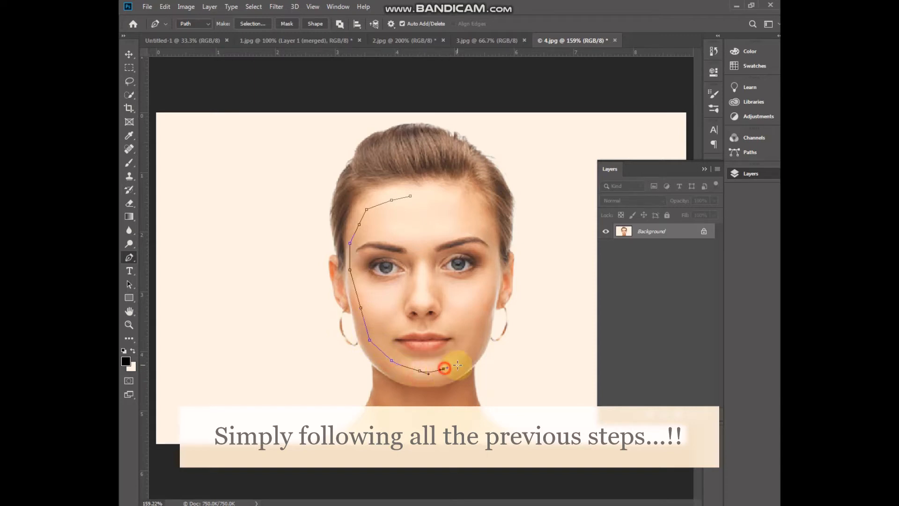
{"action": "left_click", "coordinate": [466, 358]}
{"action": "left_click", "coordinate": [483, 345]}
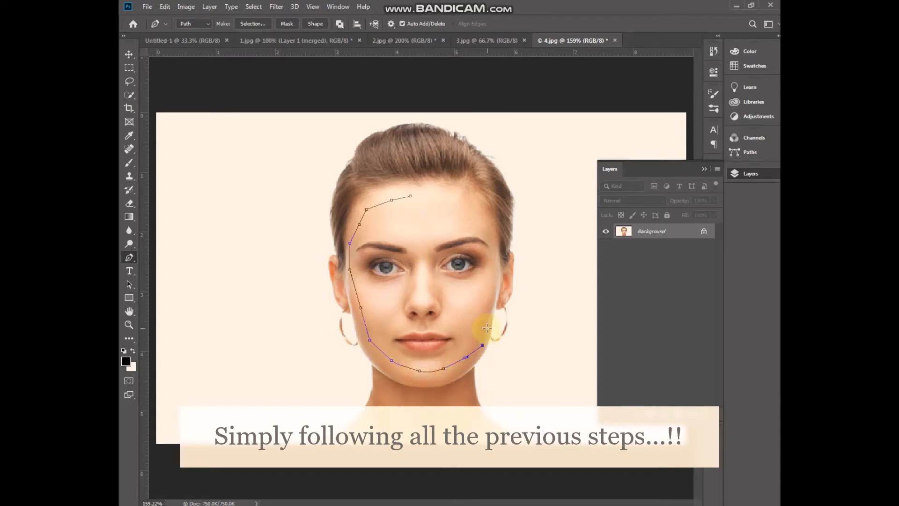
{"action": "left_click", "coordinate": [489, 324]}
{"action": "left_click", "coordinate": [491, 307]}
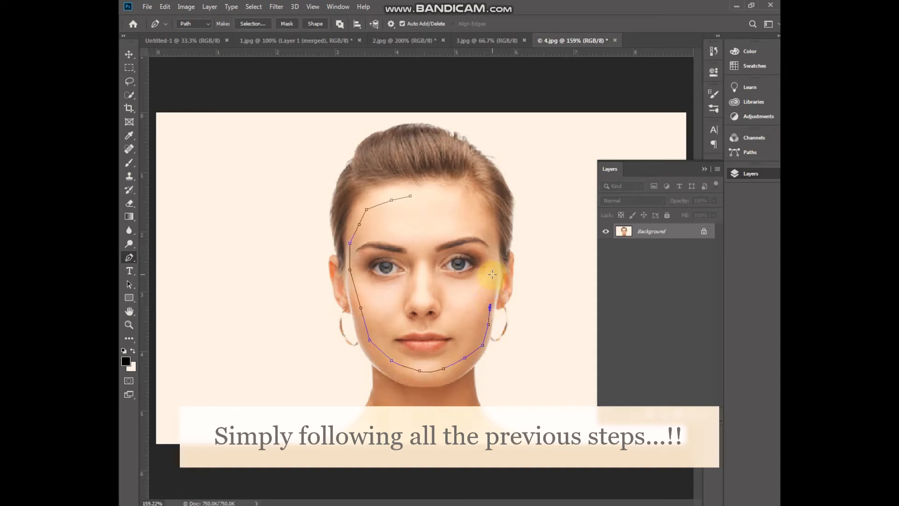
{"action": "left_click", "coordinate": [495, 270]}
{"action": "left_click", "coordinate": [494, 246]}
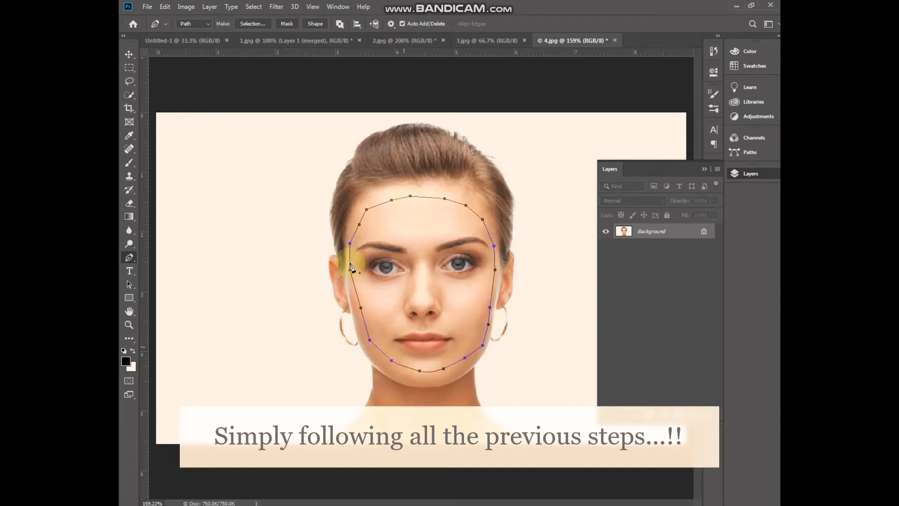
Convert the path into a selection with a 0-pixel feather and move the selected face onto the blonde woman in 3.jpg.
{"action": "right_click", "coordinate": [446, 289]}
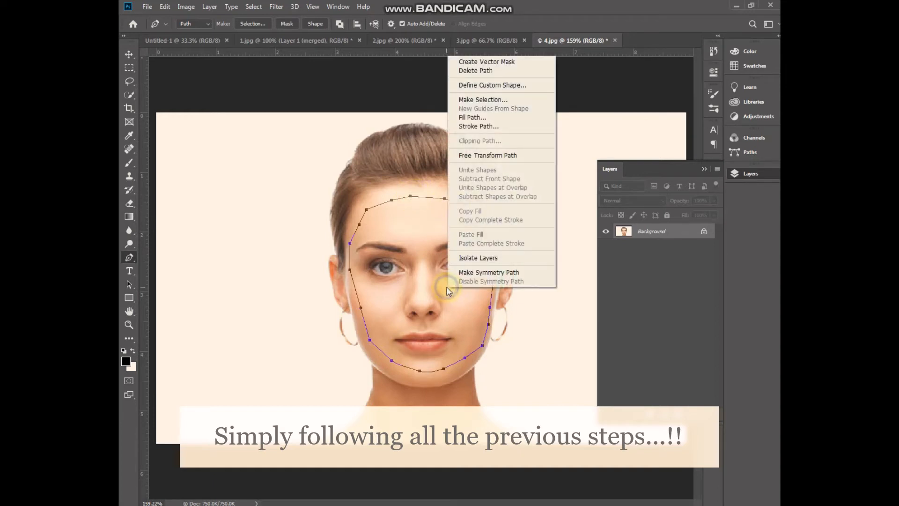
{"action": "left_click", "coordinate": [529, 101]}
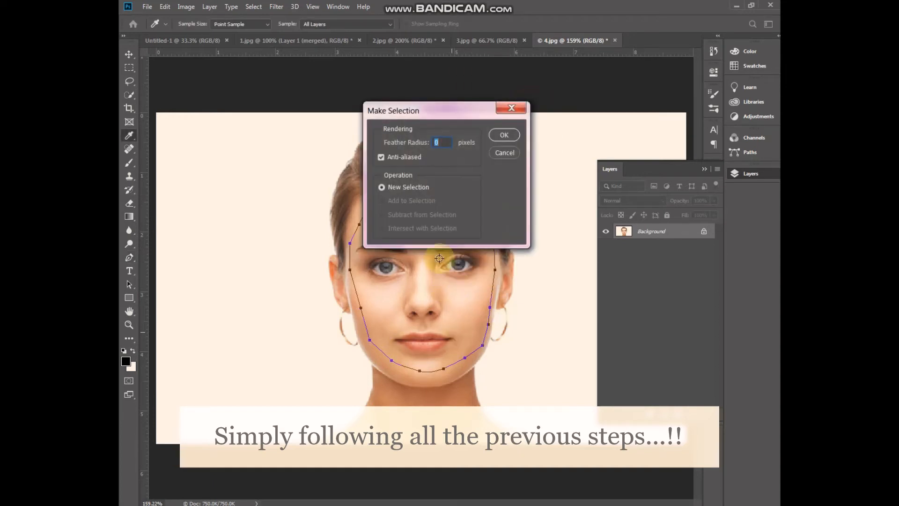
{"action": "left_click", "coordinate": [505, 135]}
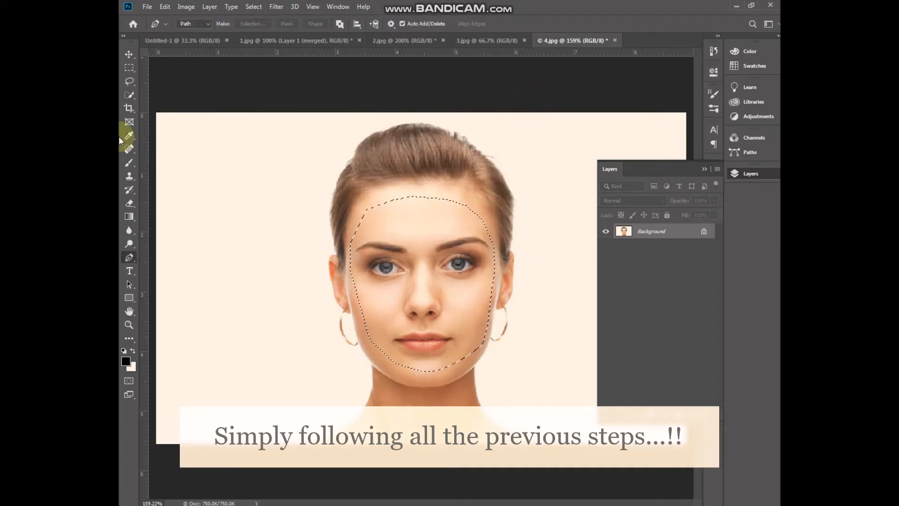
{"action": "left_click", "coordinate": [130, 53]}
{"action": "left_click_drag", "start_coordinate": [416, 227], "coordinate": [325, 249]}
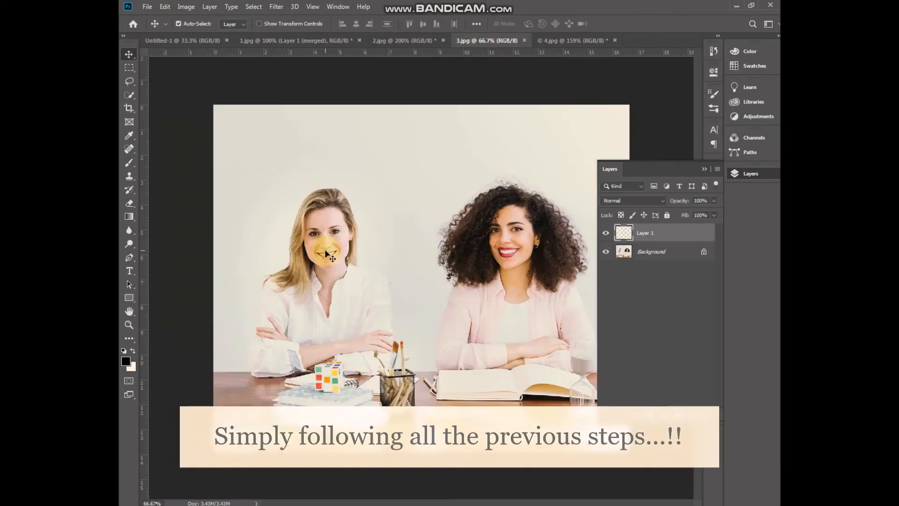
Start a Free Transform on the pasted face in 3.jpg and lower Layer 1's opacity to 62%.
{"action": "left_click", "coordinate": [704, 169]}
{"action": "key", "text": "ctrl+plus"}
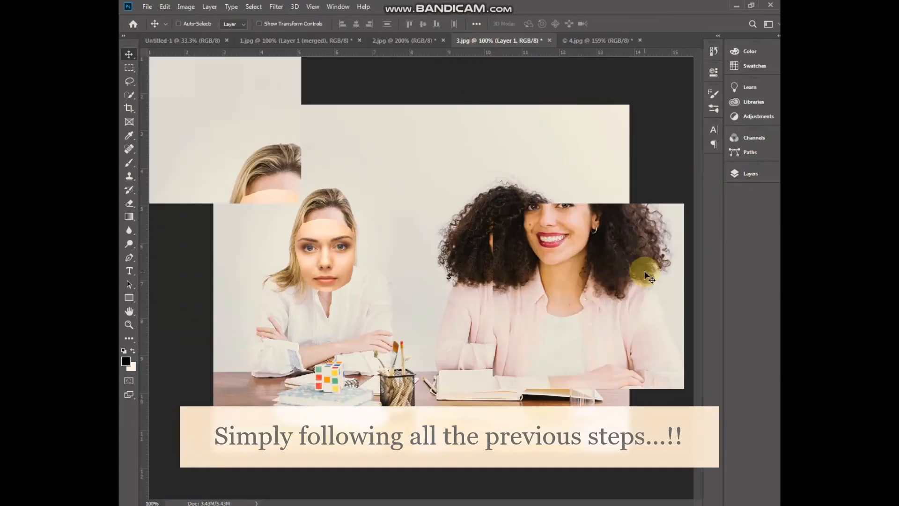
{"action": "key", "text": "ctrl+plus"}
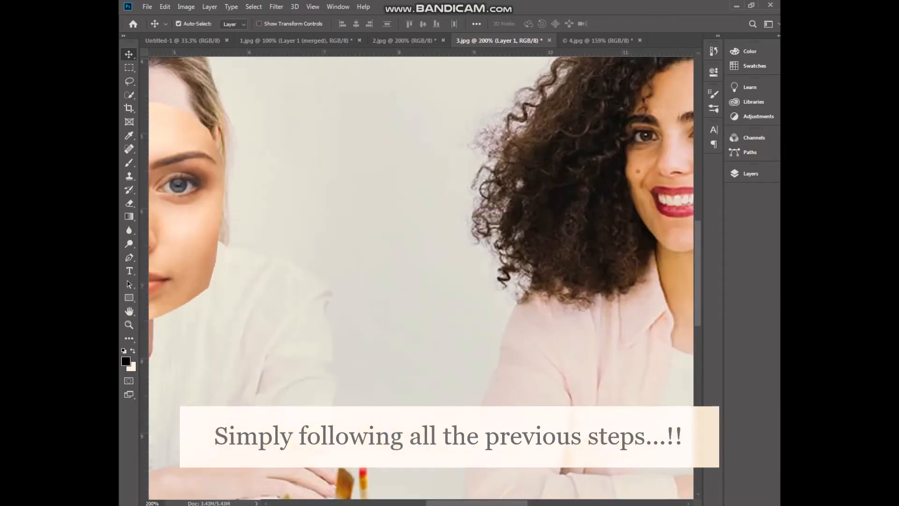
{"action": "left_click_drag", "start_coordinate": [497, 502], "coordinate": [441, 502]}
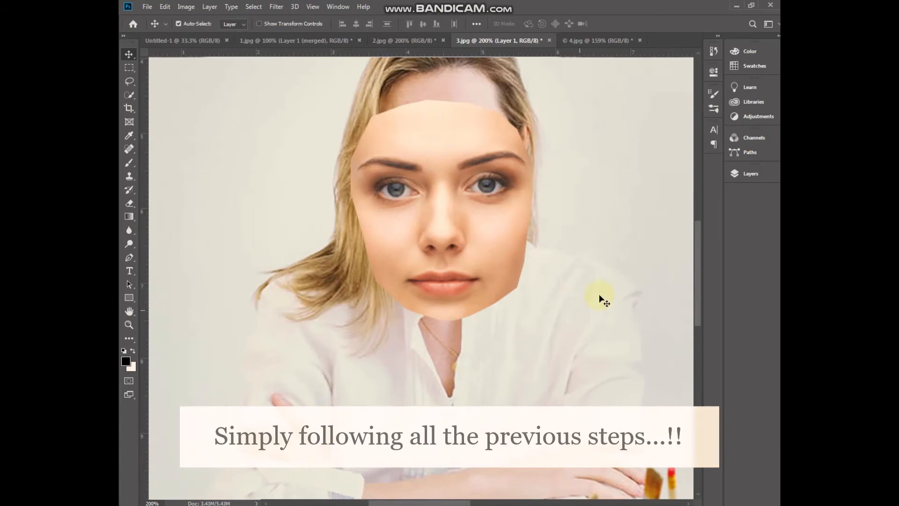
{"action": "left_click_drag", "start_coordinate": [698, 302], "coordinate": [699, 293]}
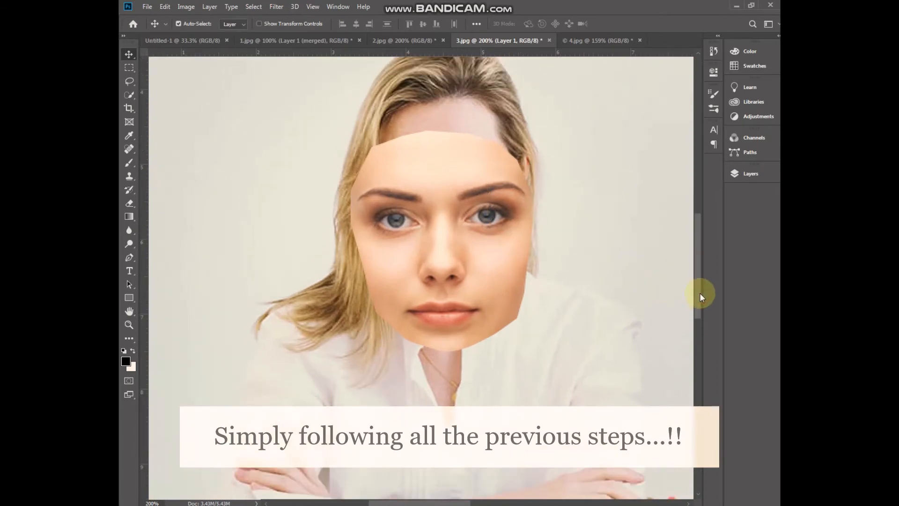
{"action": "key", "text": "ctrl"}
{"action": "key", "text": "ctrl+t"}
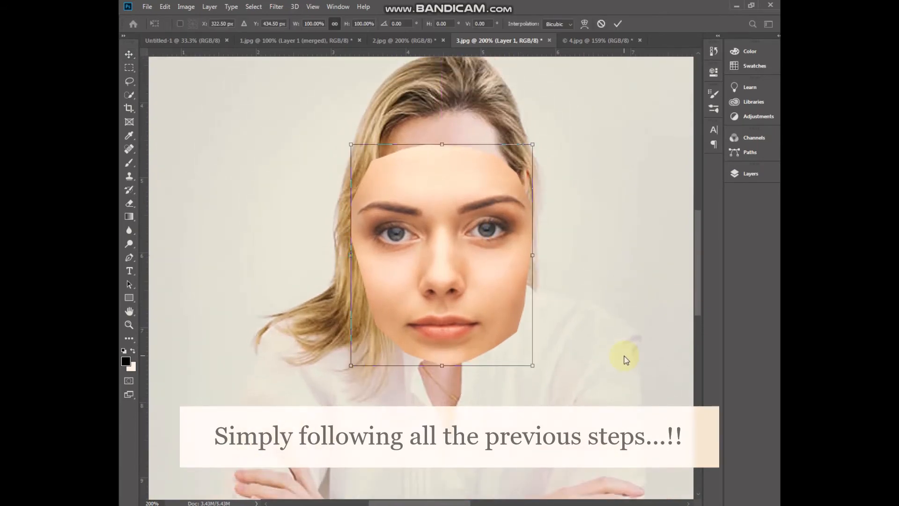
{"action": "left_click", "coordinate": [750, 174]}
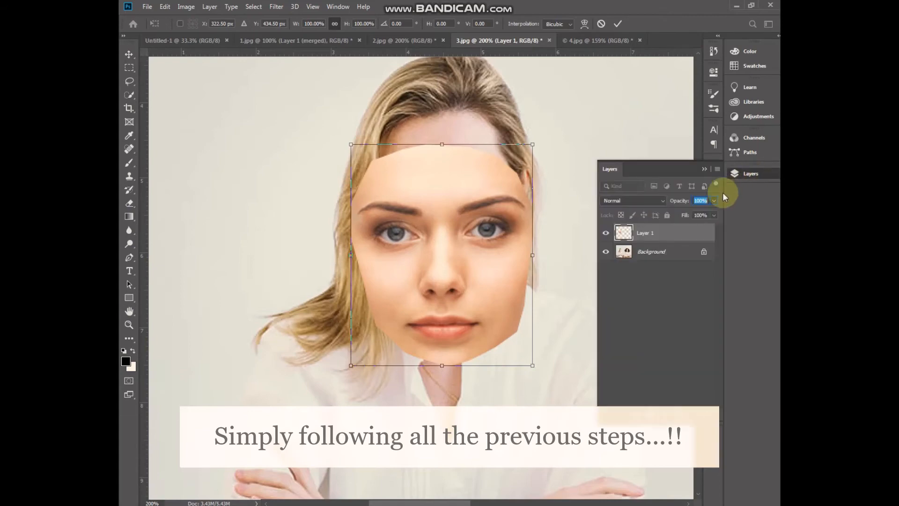
{"action": "left_click_drag", "start_coordinate": [683, 203], "coordinate": [679, 197]}
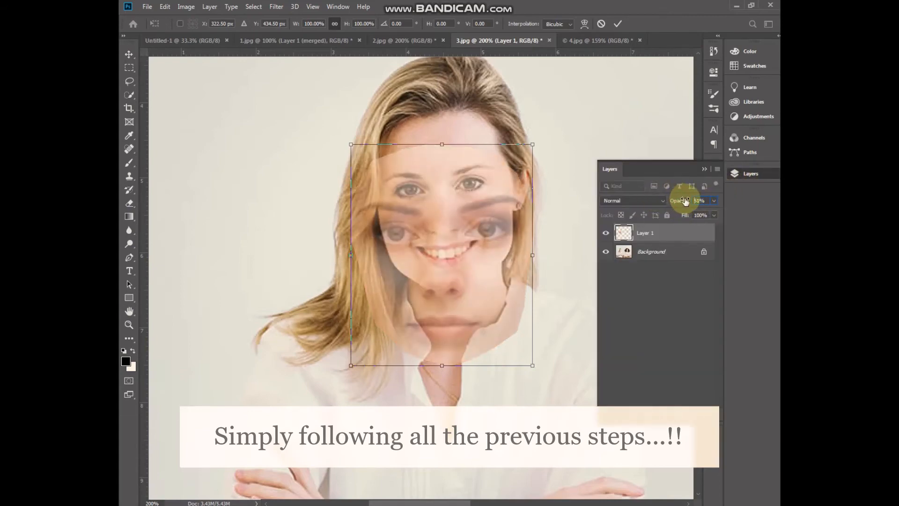
{"action": "left_click_drag", "start_coordinate": [685, 201], "coordinate": [692, 196]}
Scale the pasted face to about 69%, rotate it about -1.6° and align it over the blonde woman's facial features.
{"action": "left_click_drag", "start_coordinate": [532, 143], "coordinate": [471, 219]}
{"action": "left_click_drag", "start_coordinate": [438, 304], "coordinate": [473, 233]}
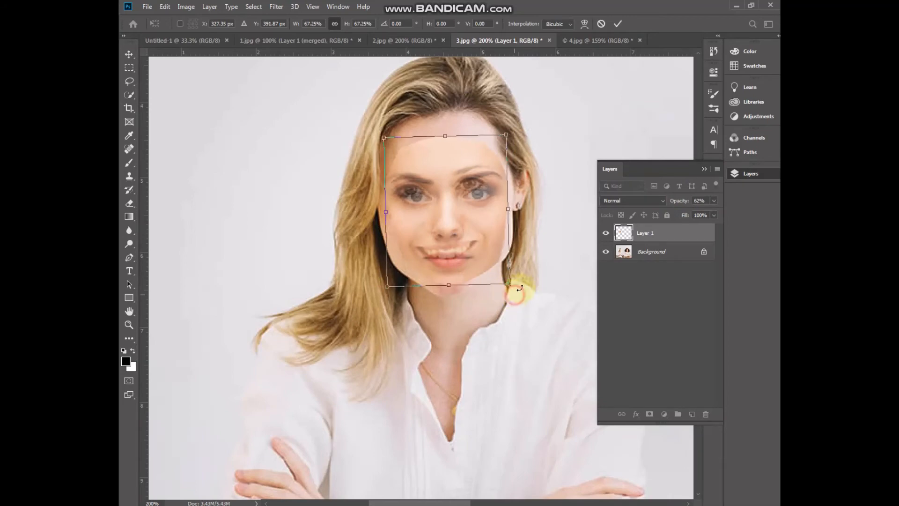
{"action": "left_click_drag", "start_coordinate": [518, 287], "coordinate": [516, 296]}
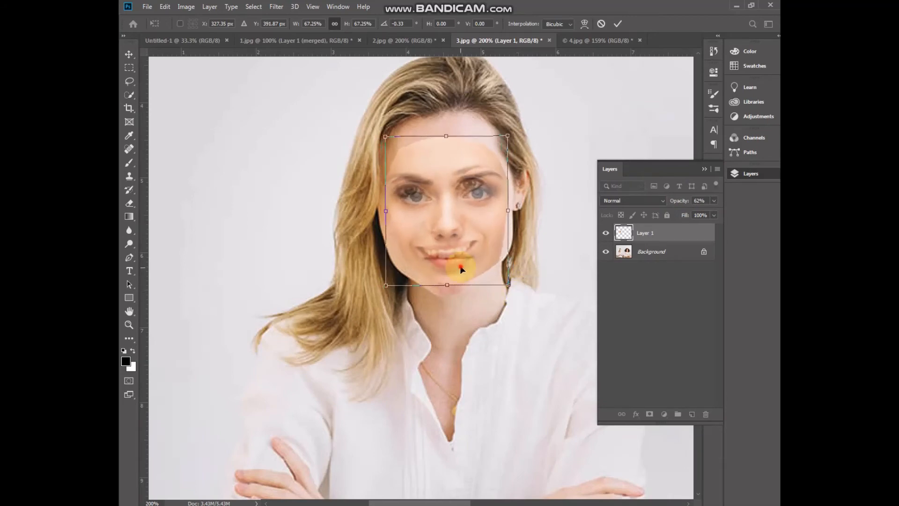
{"action": "left_click_drag", "start_coordinate": [457, 261], "coordinate": [460, 257]}
{"action": "mouse_move", "coordinate": [510, 124]}
{"action": "left_mouse_down"}
{"action": "mouse_move", "coordinate": [521, 124]}
{"action": "mouse_move", "coordinate": [514, 133]}
{"action": "left_mouse_up"}
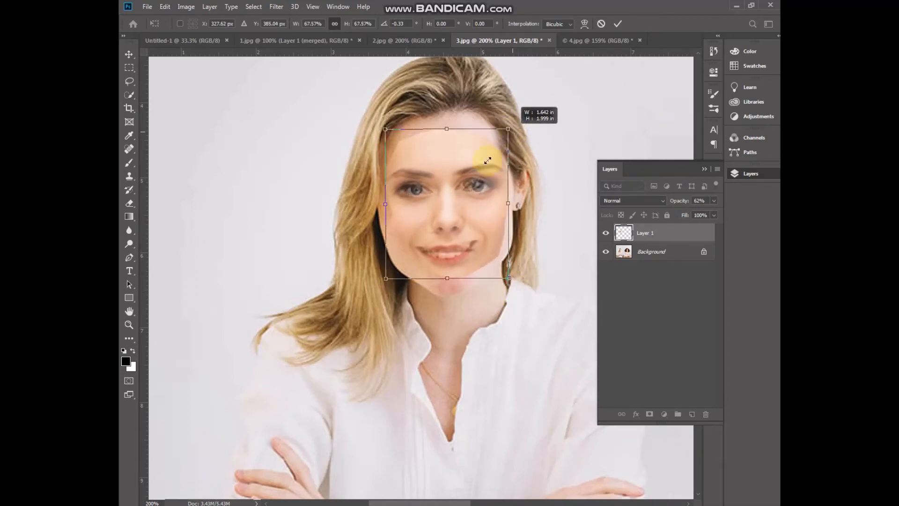
{"action": "left_click_drag", "start_coordinate": [440, 202], "coordinate": [437, 205]}
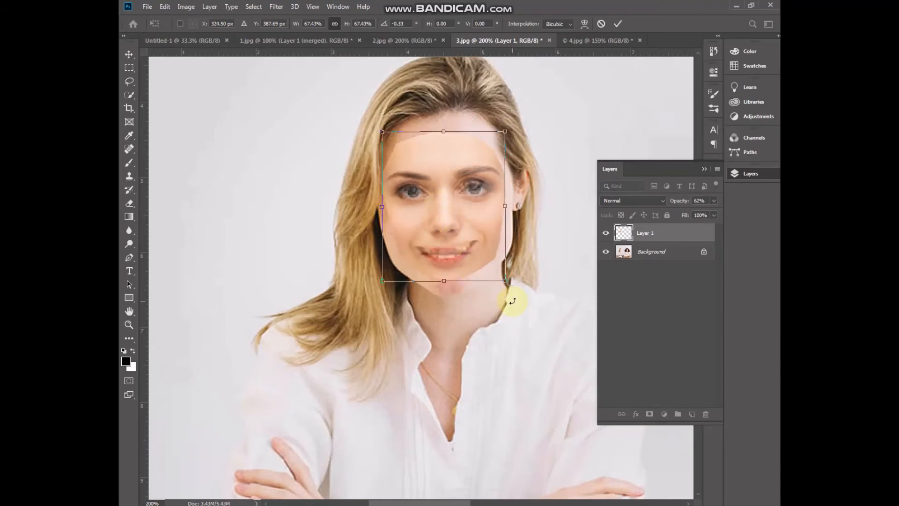
{"action": "left_click_drag", "start_coordinate": [515, 298], "coordinate": [510, 283]}
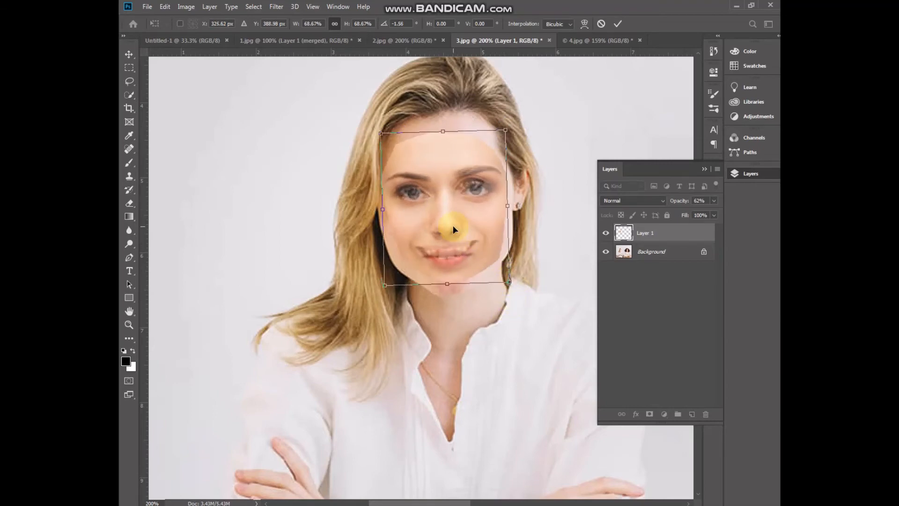
Nudge the pasted face slightly upward, enlarge it to about 70% and apply the transform.
{"action": "key", "text": "Up"}
{"action": "key", "text": "Up"}
{"action": "key", "text": "Up"}
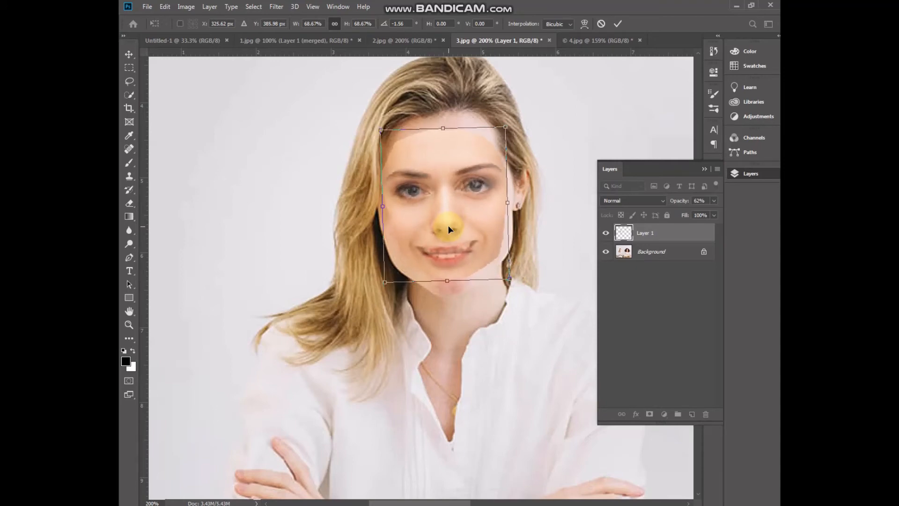
{"action": "left_click_drag", "start_coordinate": [510, 280], "coordinate": [512, 281]}
{"action": "key", "text": "Up"}
{"action": "key", "text": "Left"}
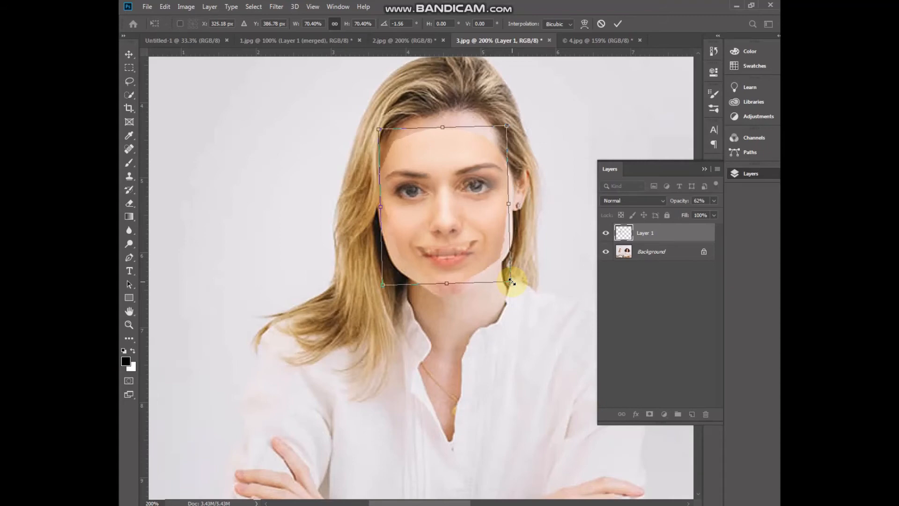
{"action": "key", "text": "Return"}
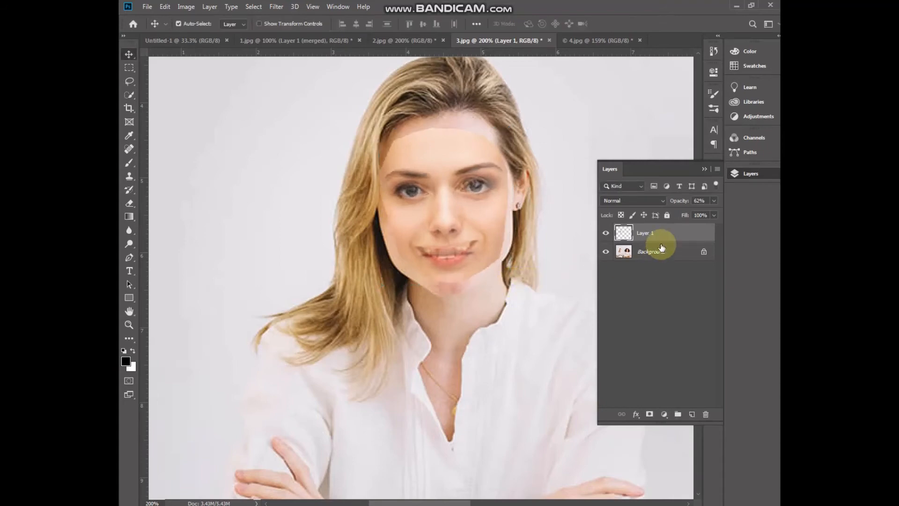
Restore Layer 1's opacity to 100% and duplicate the Background layer.
{"action": "left_click", "coordinate": [686, 256]}
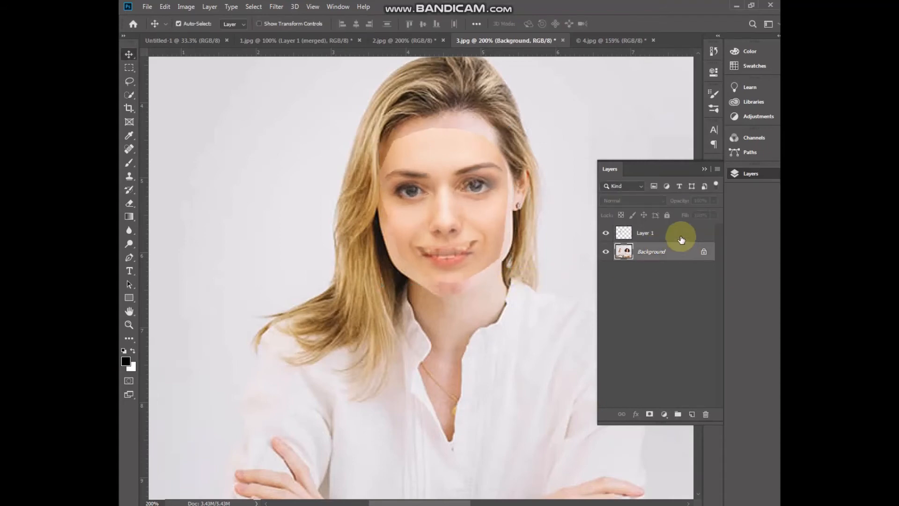
{"action": "left_click", "coordinate": [681, 238]}
{"action": "left_click_drag", "start_coordinate": [678, 202], "coordinate": [701, 203]}
{"action": "left_click", "coordinate": [668, 258]}
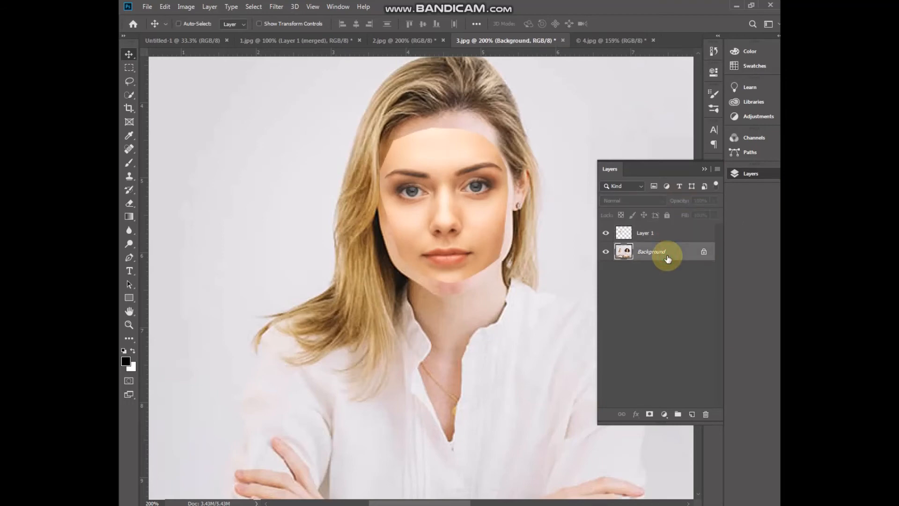
{"action": "key", "text": "ctrl+j"}
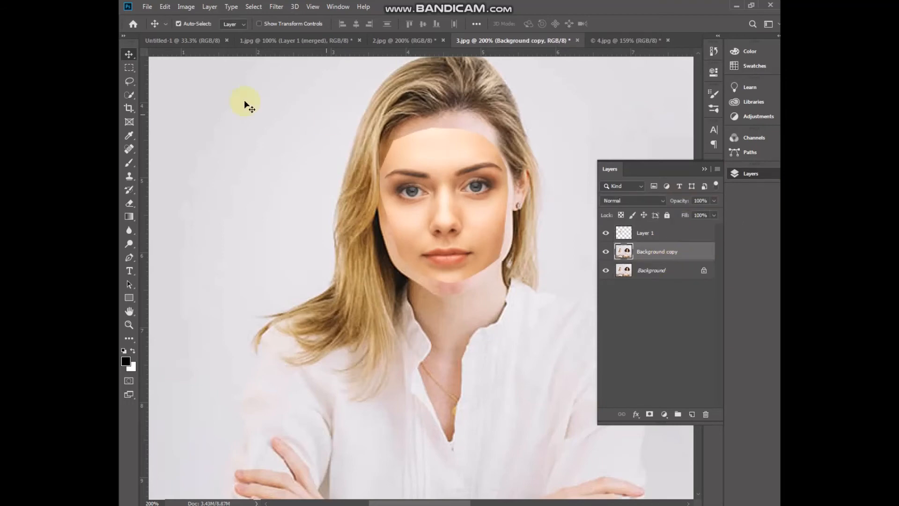
Draw a closed Pen tool path on Background copy, running well inside the pasted face from the forehead around the eyes to the lips.
{"action": "left_click", "coordinate": [130, 259]}
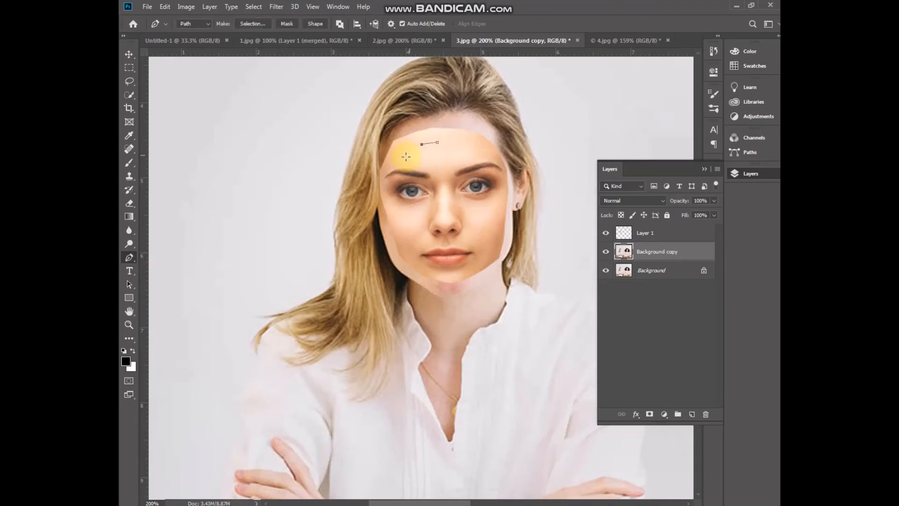
{"action": "left_click", "coordinate": [394, 164]}
{"action": "left_click", "coordinate": [396, 184]}
{"action": "left_click", "coordinate": [401, 209]}
{"action": "left_click", "coordinate": [409, 237]}
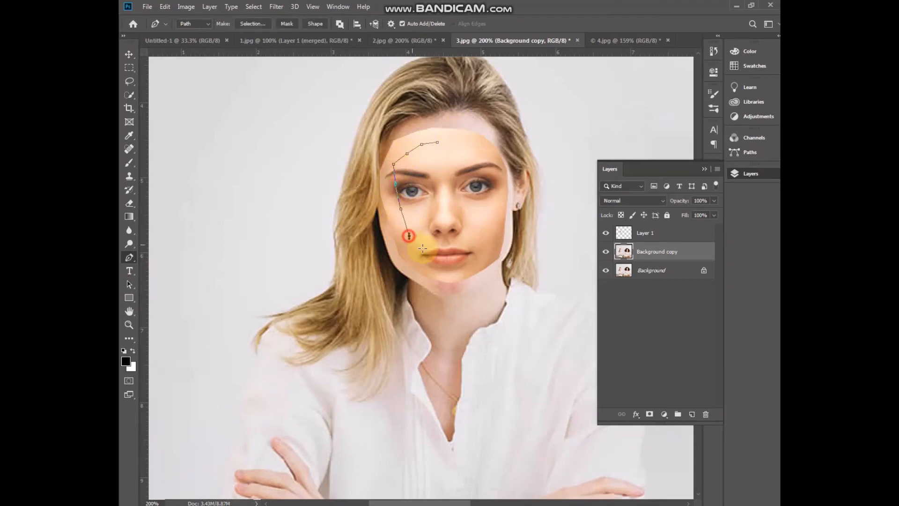
{"action": "left_click", "coordinate": [429, 253]}
{"action": "left_click", "coordinate": [450, 258]}
{"action": "left_click", "coordinate": [484, 249]}
{"action": "left_click", "coordinate": [494, 228]}
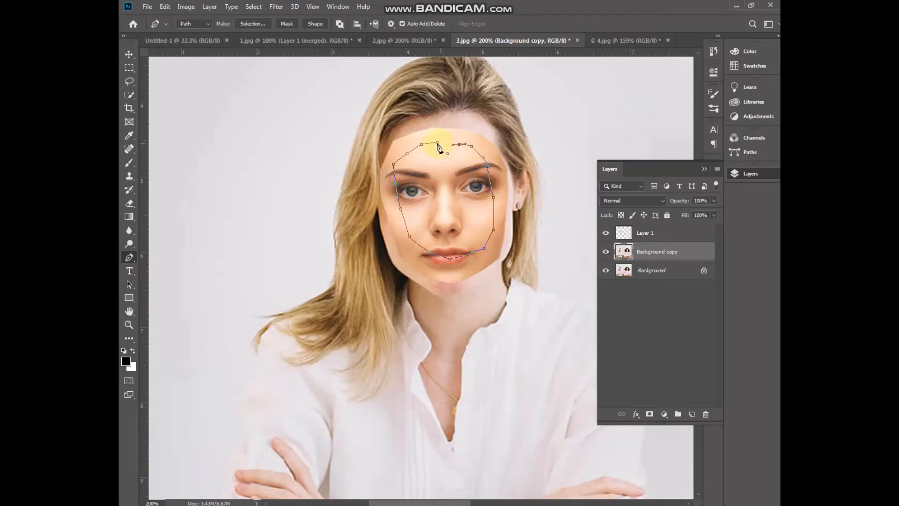
Convert the path into a selection and delete the enclosed face area from Background copy.
{"action": "right_click", "coordinate": [443, 210]}
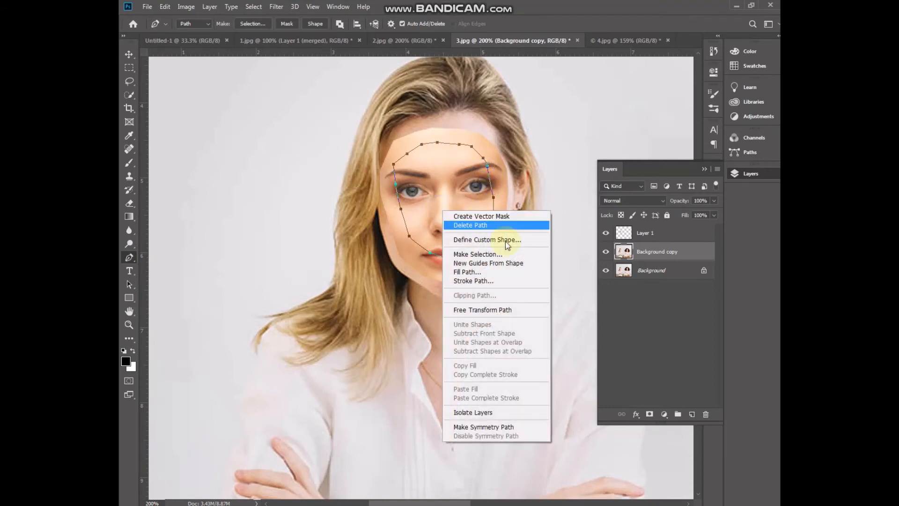
{"action": "left_click", "coordinate": [541, 256]}
{"action": "left_click", "coordinate": [504, 134]}
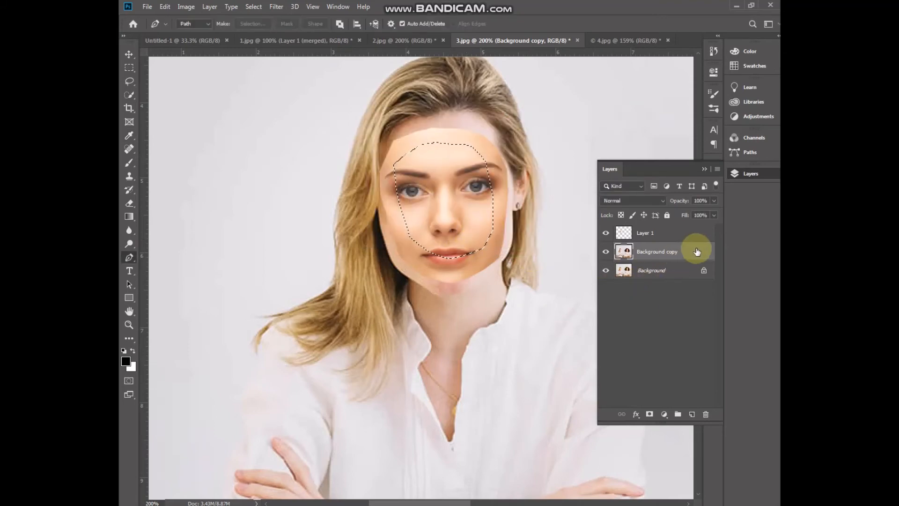
Check the cut-out with Background and Layer 1 hidden, show both layers again and clear the selection.
{"action": "left_click", "coordinate": [606, 271]}
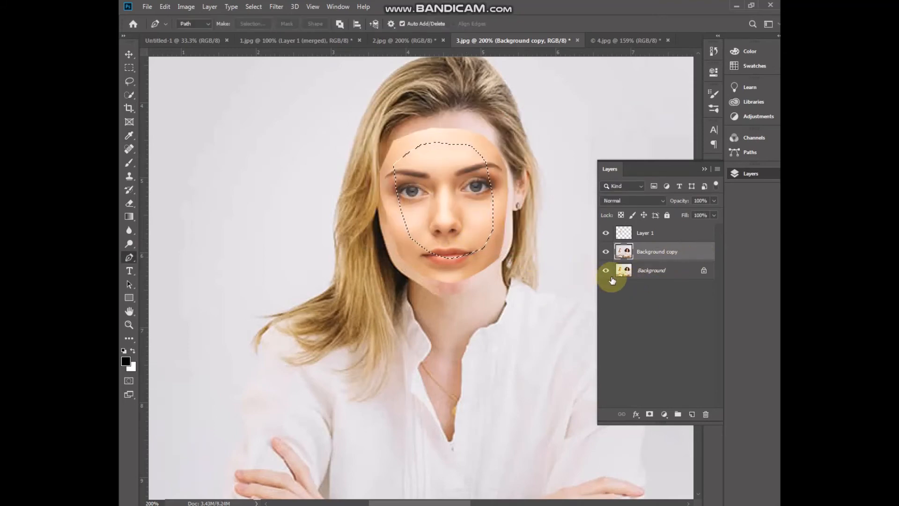
{"action": "left_click", "coordinate": [606, 233]}
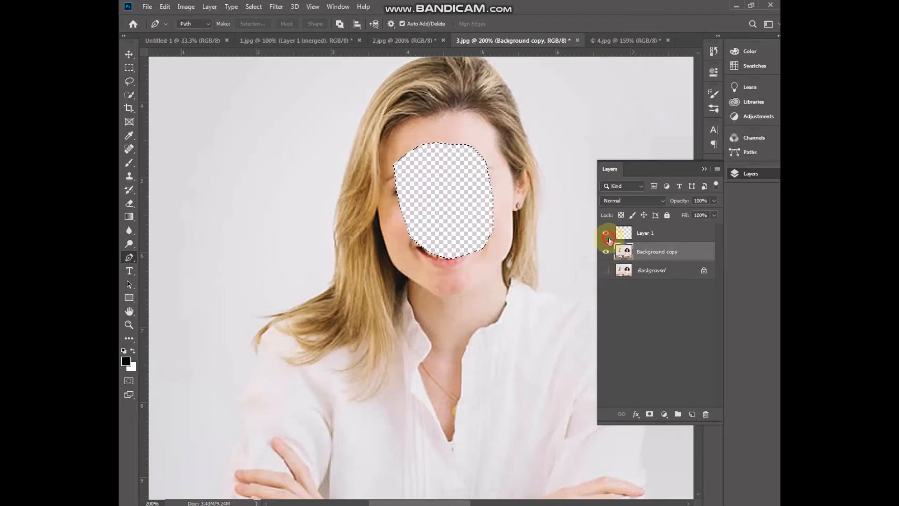
{"action": "left_click", "coordinate": [606, 233]}
{"action": "left_click", "coordinate": [606, 271]}
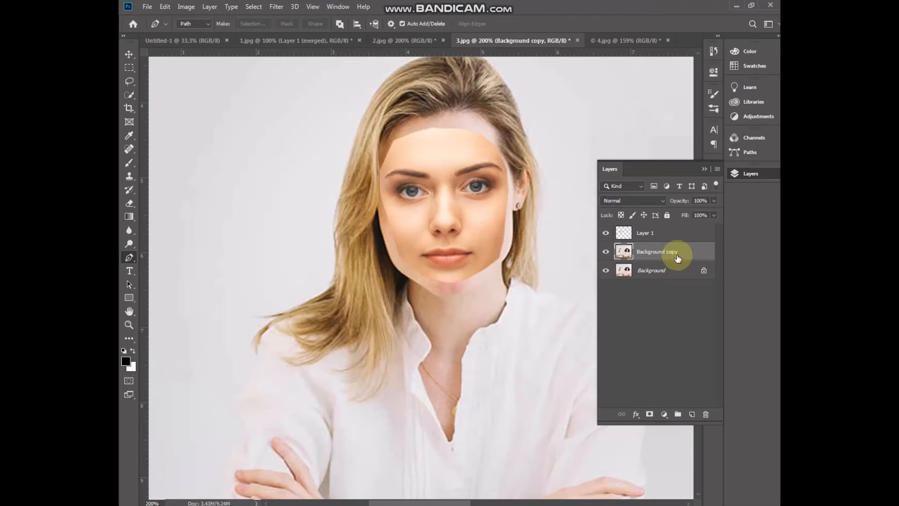
Auto-blend Layer 1 and Background copy using Panorama with Seamless Tones and Colors and Content Aware Fill Transparent Areas enabled.
{"action": "left_click", "coordinate": [673, 233], "text": "shift"}
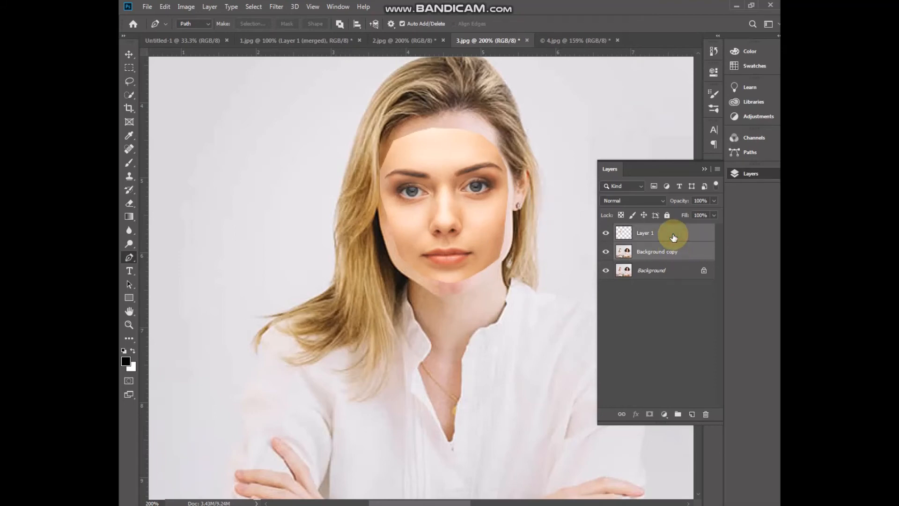
{"action": "left_click", "coordinate": [165, 7]}
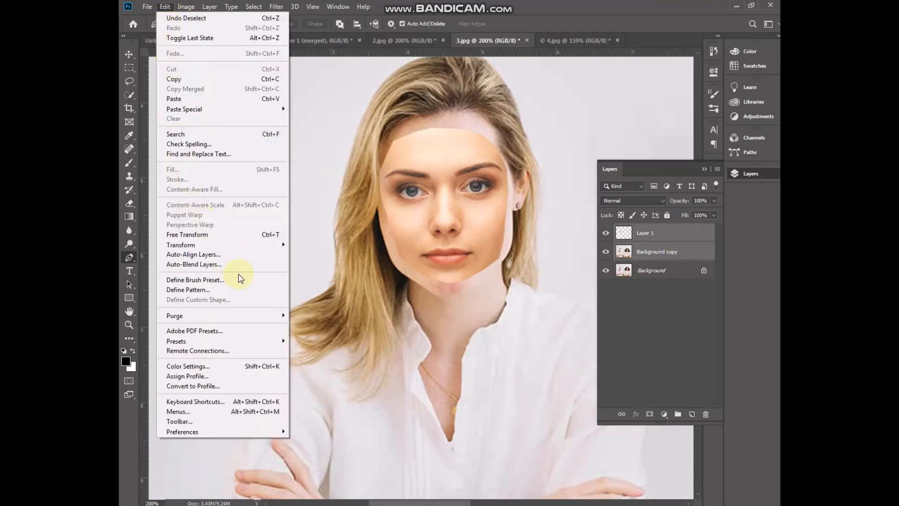
{"action": "left_click", "coordinate": [271, 265]}
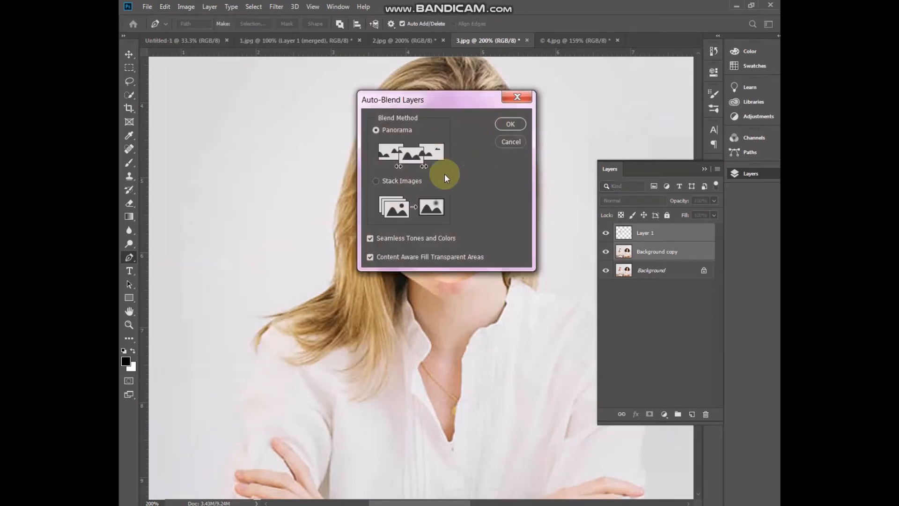
{"action": "left_click", "coordinate": [507, 128]}
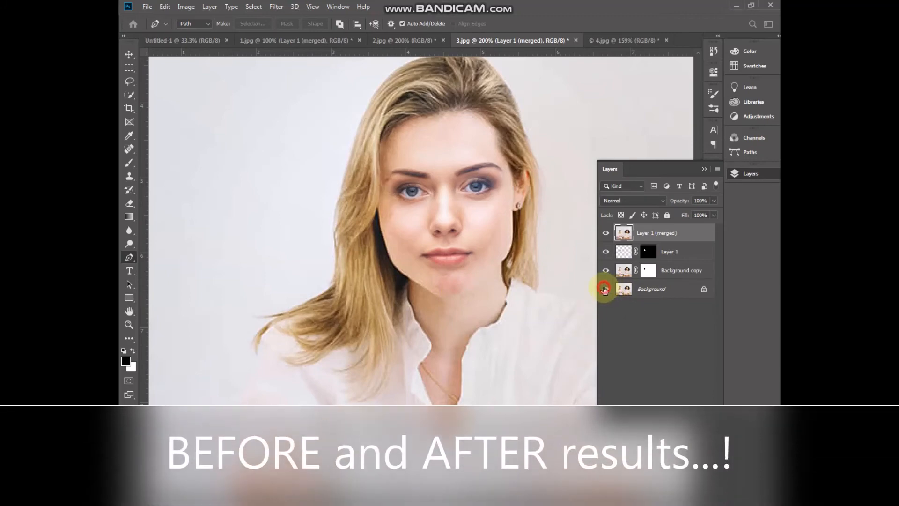
Compare the blended face swap with the original Background image, both close up and with the whole picture fitted on screen.
{"action": "left_click", "coordinate": [605, 289], "text": "alt"}
{"action": "left_click", "coordinate": [605, 290], "text": "alt"}
{"action": "left_click", "coordinate": [606, 290], "text": "alt"}
{"action": "left_click", "coordinate": [605, 290], "text": "alt"}
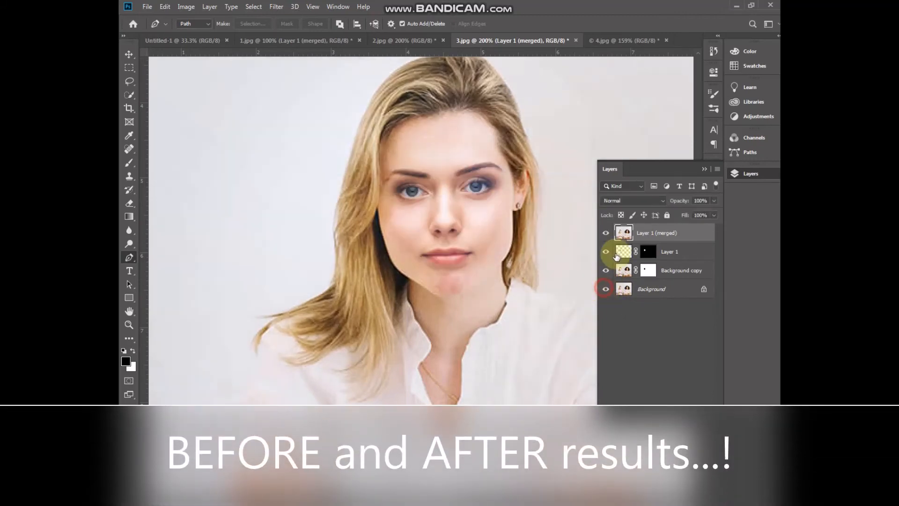
{"action": "left_click", "coordinate": [704, 170]}
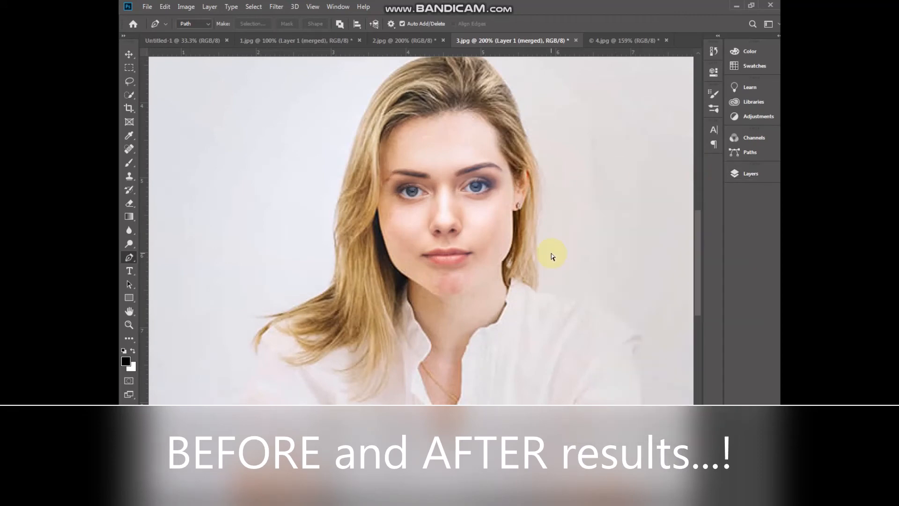
{"action": "key", "text": "ctrl+0"}
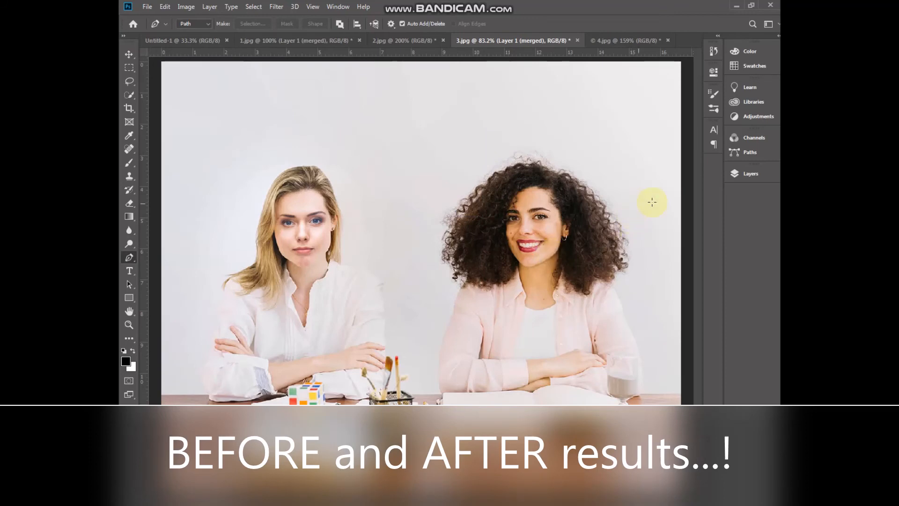
{"action": "left_click", "coordinate": [743, 175]}
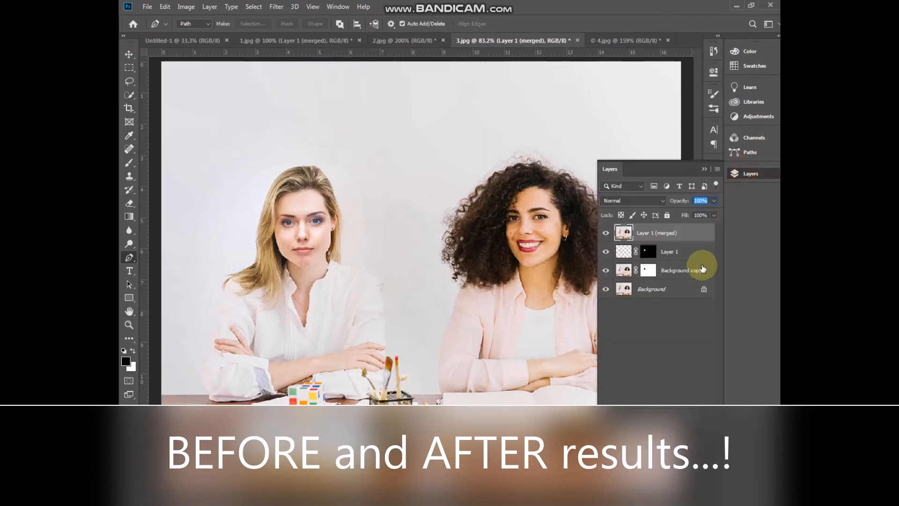
{"action": "left_click", "coordinate": [606, 289], "text": "alt"}
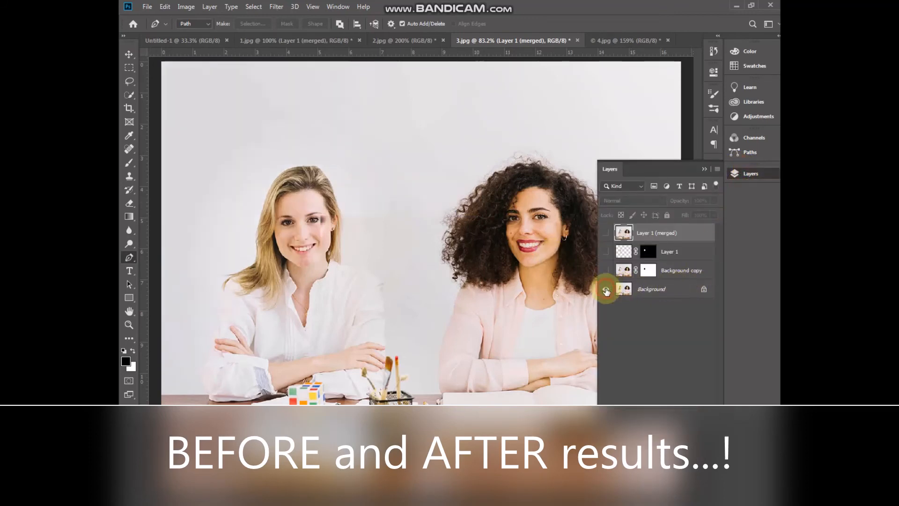
{"action": "left_click", "coordinate": [606, 291], "text": "alt"}
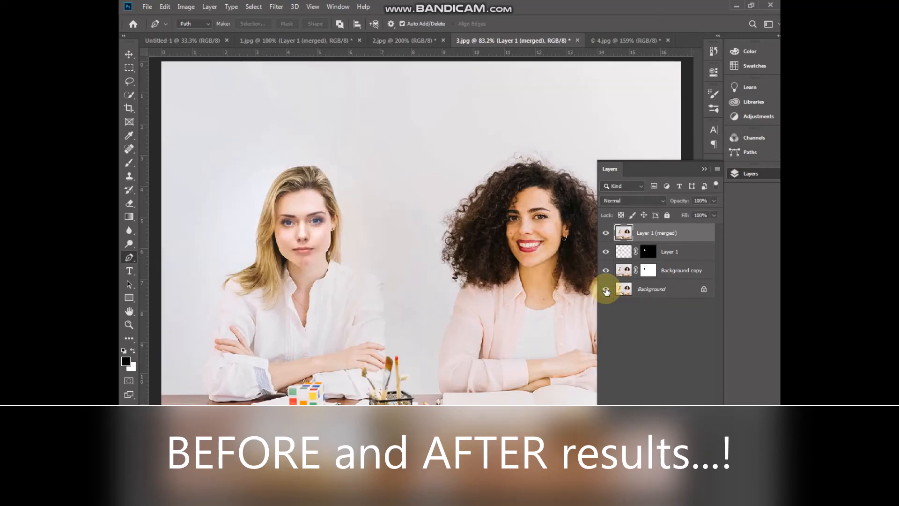
{"action": "left_click", "coordinate": [606, 290], "text": "alt"}
{"action": "left_click", "coordinate": [606, 290], "text": "alt"}
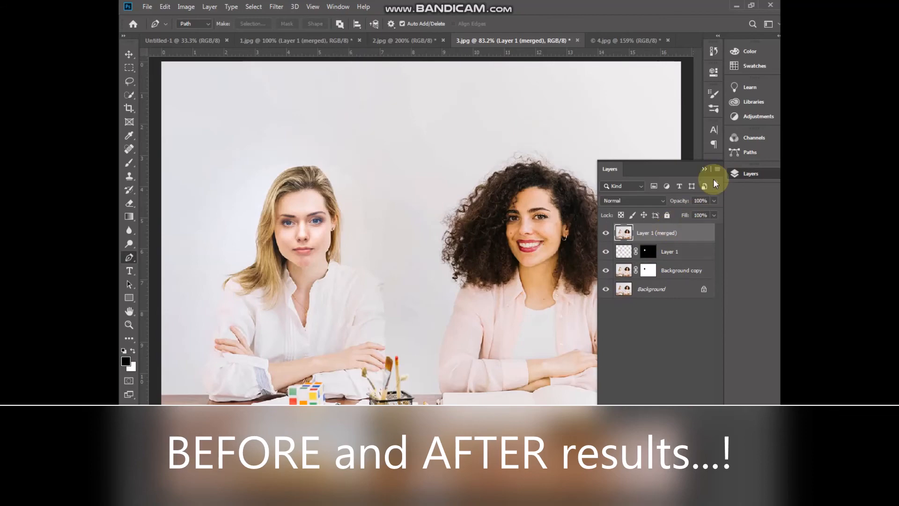
{"action": "left_click", "coordinate": [702, 167]}
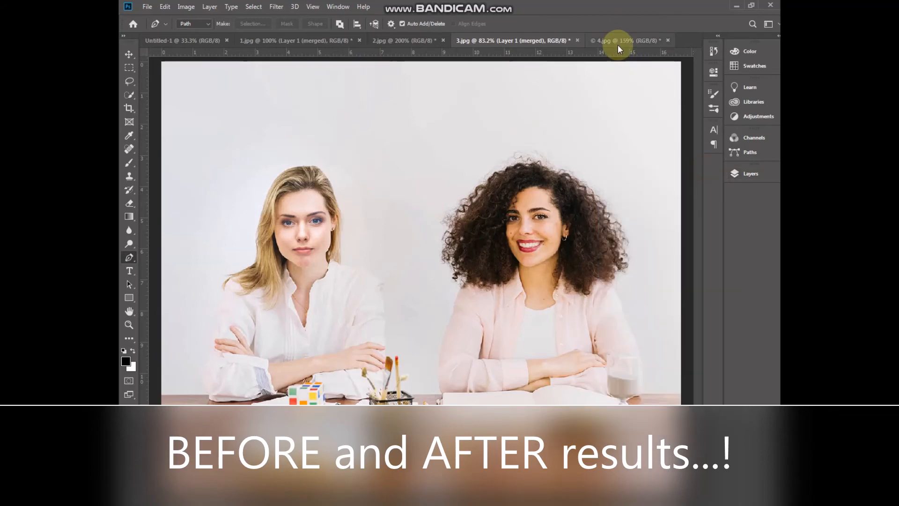
Open image 5 from the FACE SWAP folder as a separate document in Photoshop.
{"action": "left_click", "coordinate": [617, 42]}
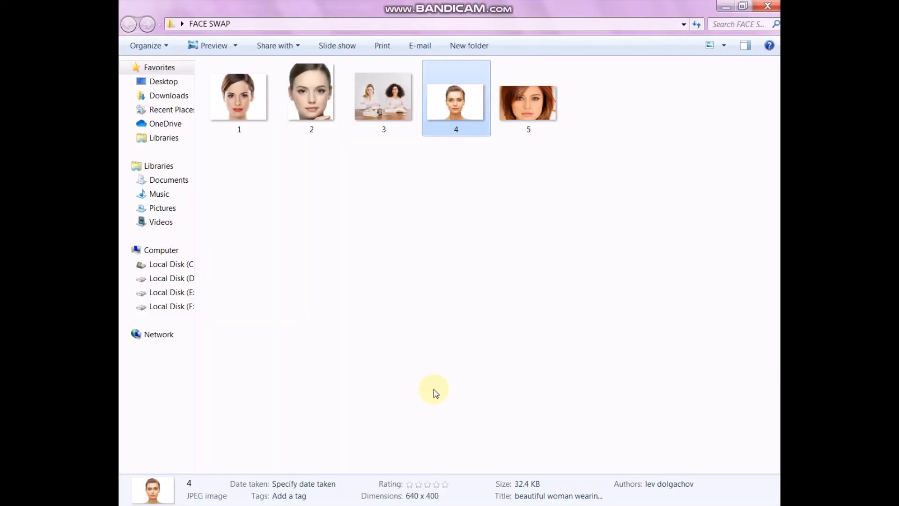
{"action": "left_click_drag", "start_coordinate": [526, 105], "coordinate": [575, 139]}
{"action": "left_click_drag", "start_coordinate": [665, 55], "coordinate": [682, 38]}
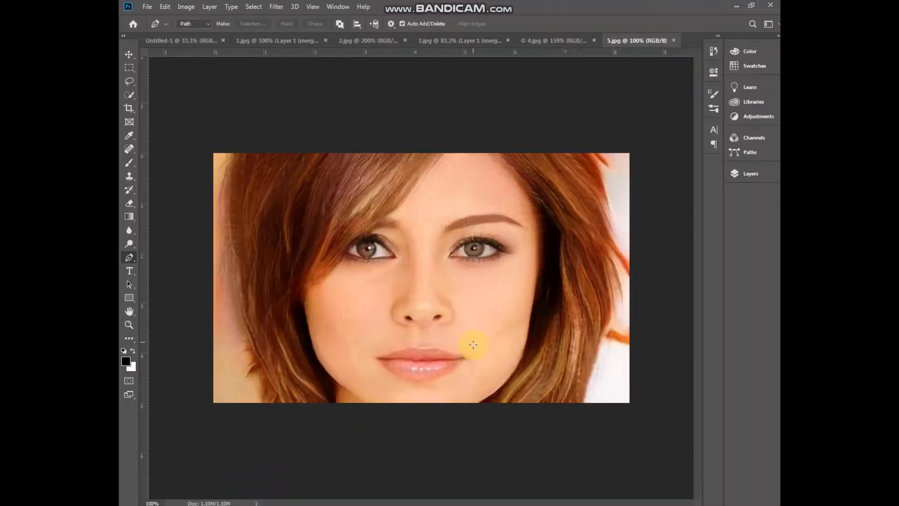
Outline the mouth and surrounding skin in 5.jpg with a closed Pen path and convert the path to a selection.
{"action": "left_click", "coordinate": [473, 345]}
{"action": "left_click", "coordinate": [399, 335]}
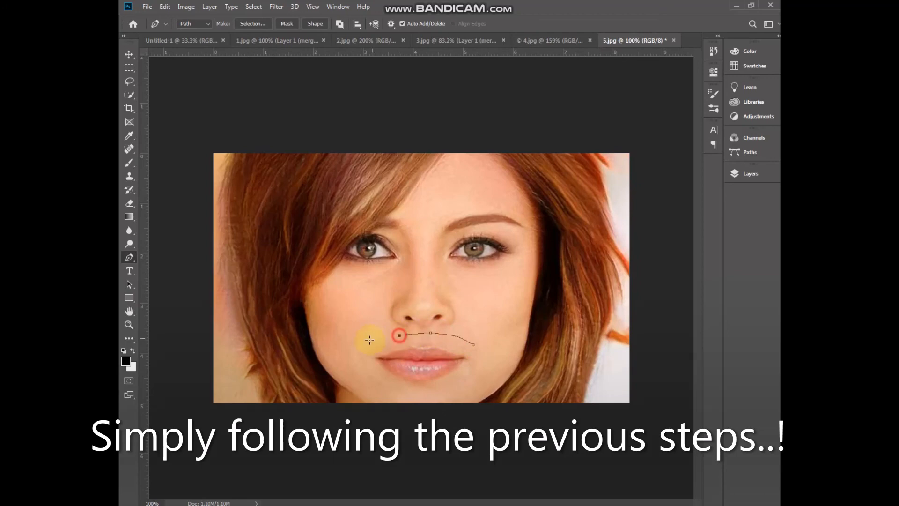
{"action": "left_click", "coordinate": [366, 380]}
{"action": "left_click", "coordinate": [396, 388]}
{"action": "left_click", "coordinate": [444, 395]}
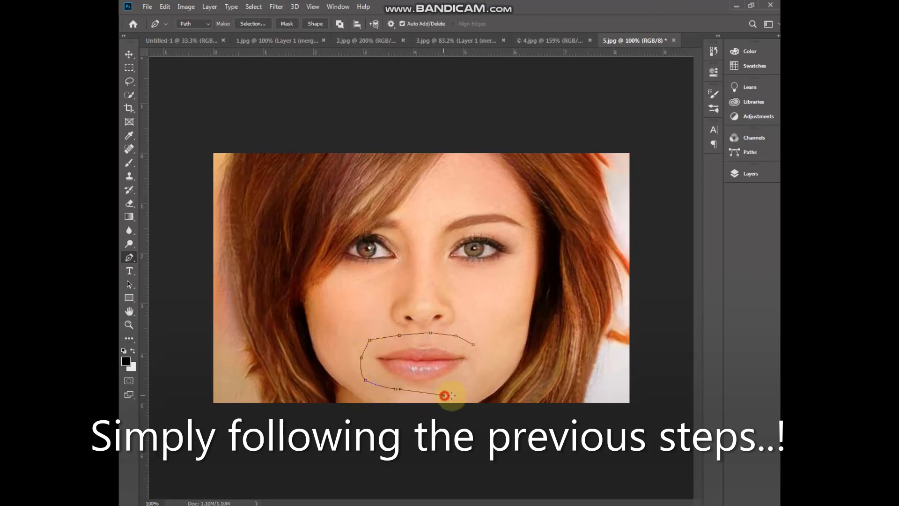
{"action": "left_click", "coordinate": [477, 367]}
{"action": "right_click", "coordinate": [433, 368]}
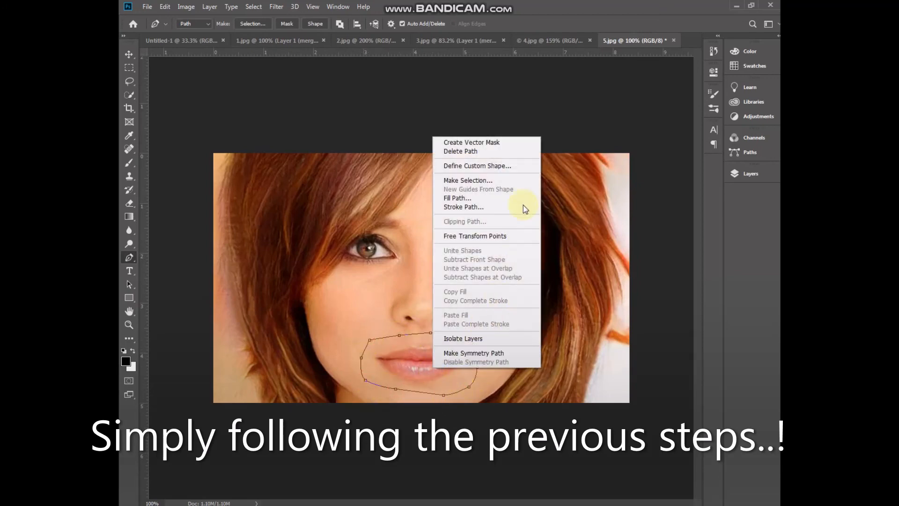
{"action": "left_click", "coordinate": [523, 179]}
{"action": "left_click", "coordinate": [505, 135]}
Transfer the selected mouth from 5.jpg into 4.jpg as a new layer and scale it down to about 74%.
{"action": "left_click", "coordinate": [129, 54]}
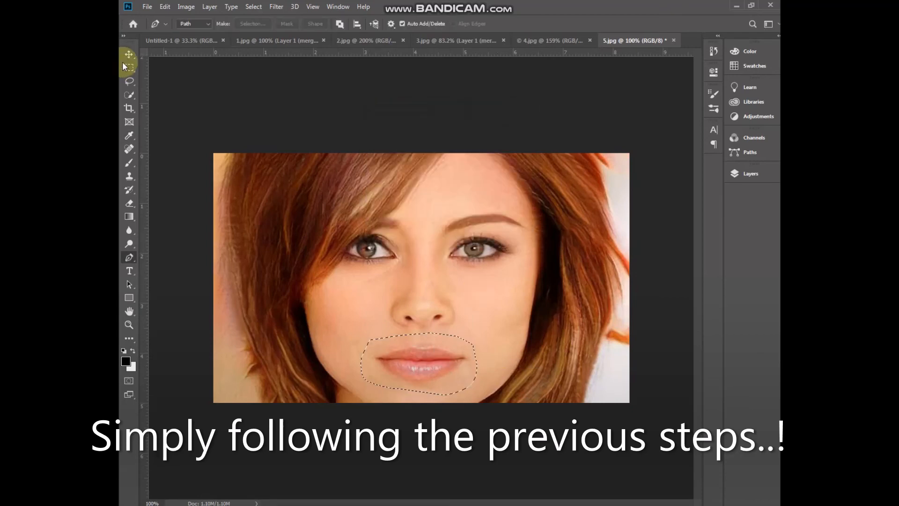
{"action": "left_click_drag", "start_coordinate": [423, 322], "coordinate": [429, 341]}
{"action": "key", "text": "ctrl+t"}
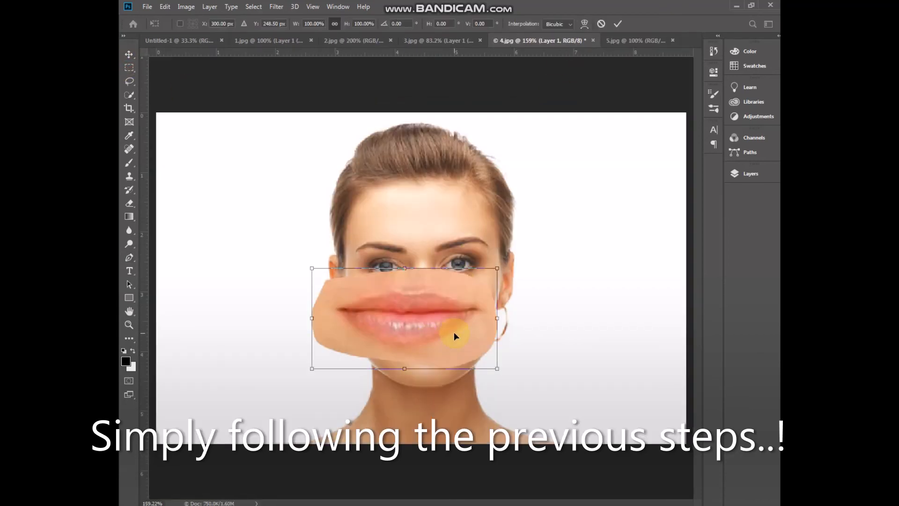
{"action": "left_click", "coordinate": [309, 368]}
{"action": "left_click_drag", "start_coordinate": [330, 349], "coordinate": [360, 343]}
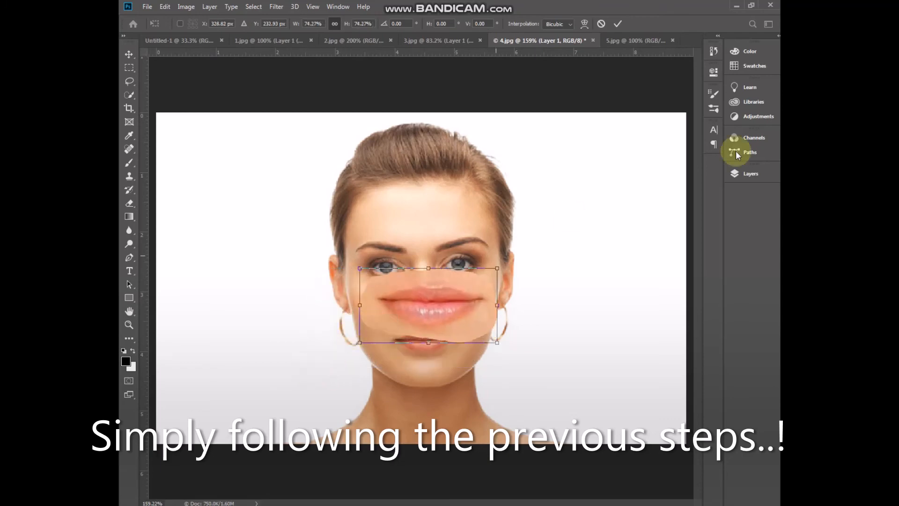
Set Layer 1's opacity to 68% and fit the mouth over the face's own lips, scaled to about 44% and rotated about -2.8°.
{"action": "left_click", "coordinate": [754, 173]}
{"action": "left_click_drag", "start_coordinate": [681, 201], "coordinate": [658, 202]}
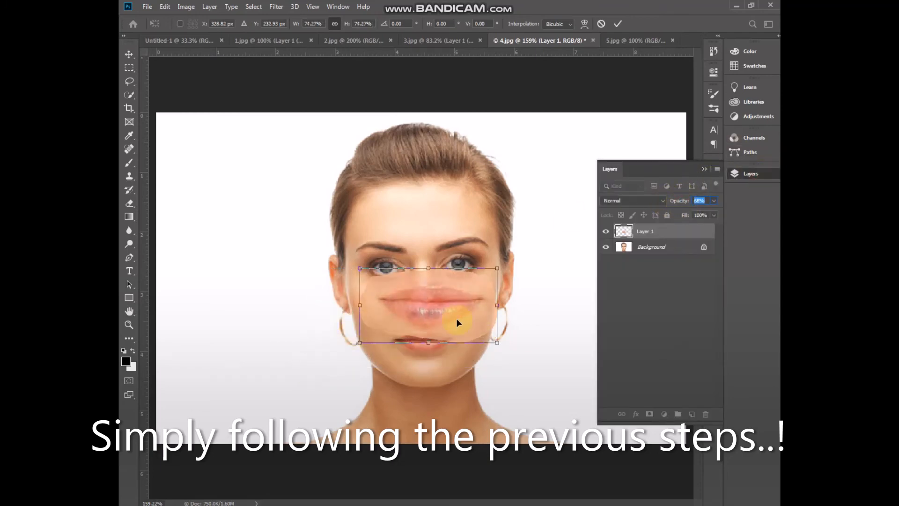
{"action": "left_click_drag", "start_coordinate": [442, 319], "coordinate": [438, 353]}
{"action": "left_click_drag", "start_coordinate": [480, 387], "coordinate": [426, 361]}
{"action": "left_click_drag", "start_coordinate": [396, 321], "coordinate": [422, 338]}
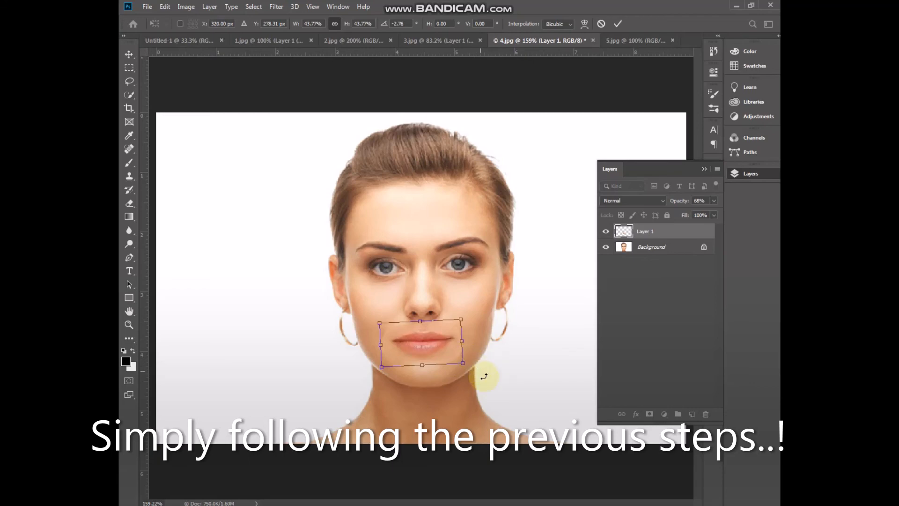
{"action": "key", "text": "Return"}
Restore Layer 1's opacity to 100% and duplicate the Background layer.
{"action": "left_click_drag", "start_coordinate": [675, 205], "coordinate": [747, 201]}
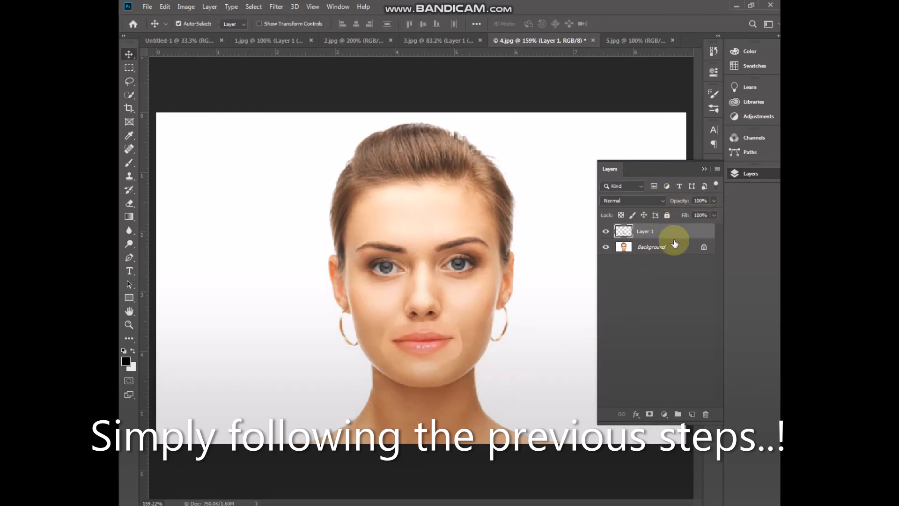
{"action": "left_click", "coordinate": [656, 251]}
{"action": "key", "text": "ctrl+j"}
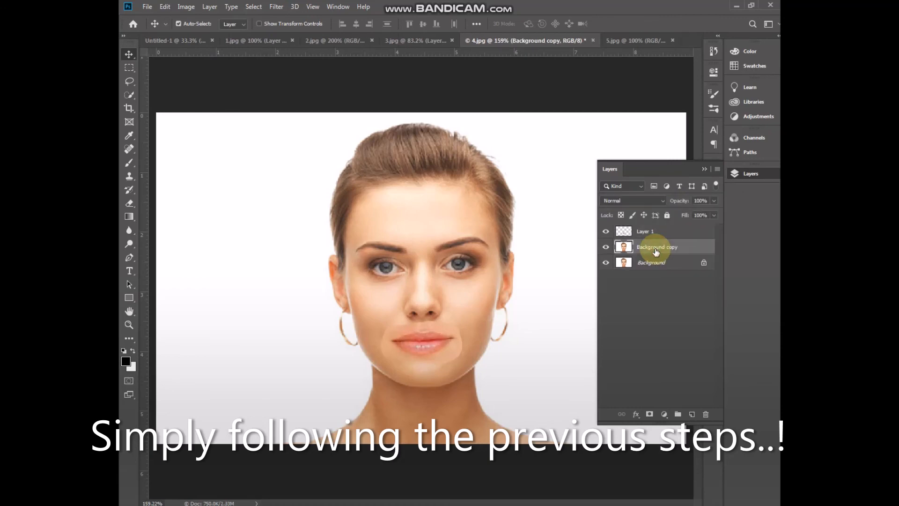
With Background copy active, draw a closed Pen path around the lips, just inside the edge of the pasted mouth patch.
{"action": "key", "text": "ctrl+plus"}
{"action": "key", "text": "ctrl+plus"}
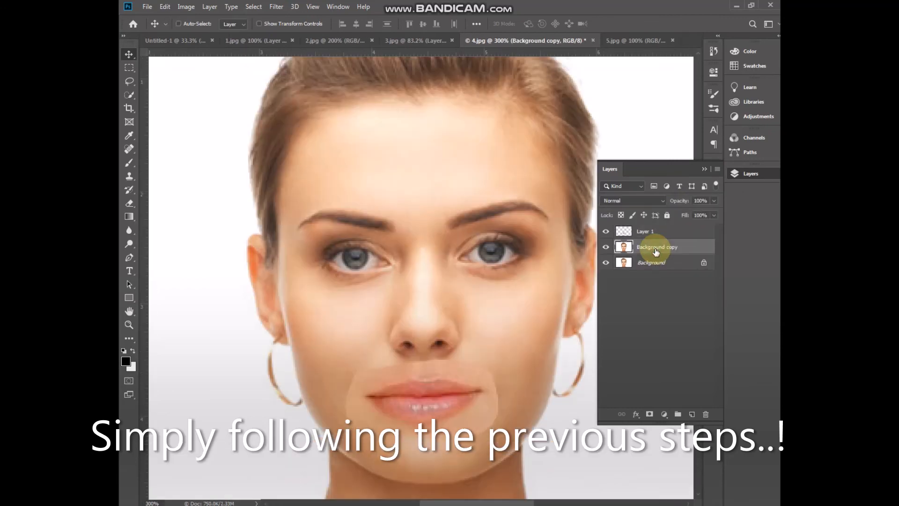
{"action": "left_click", "coordinate": [129, 257]}
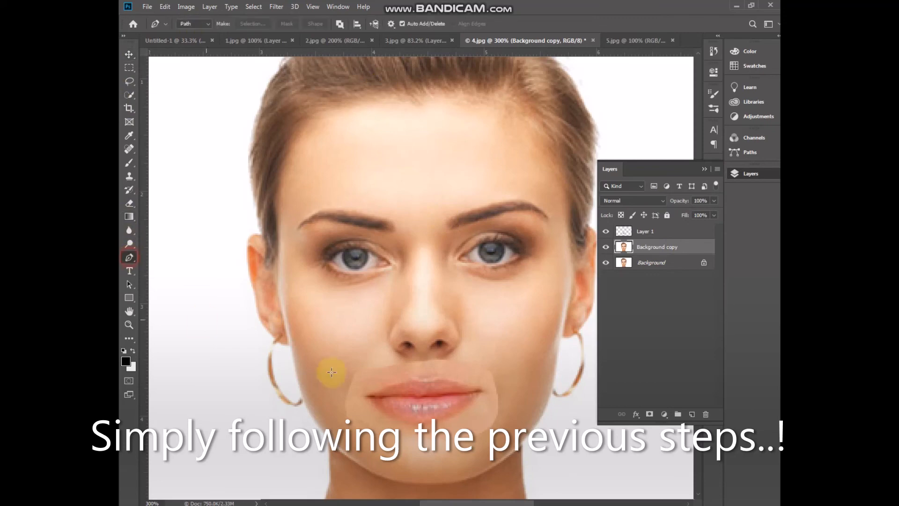
{"action": "left_click", "coordinate": [431, 369]}
{"action": "left_click", "coordinate": [419, 370]}
{"action": "left_click", "coordinate": [398, 371]}
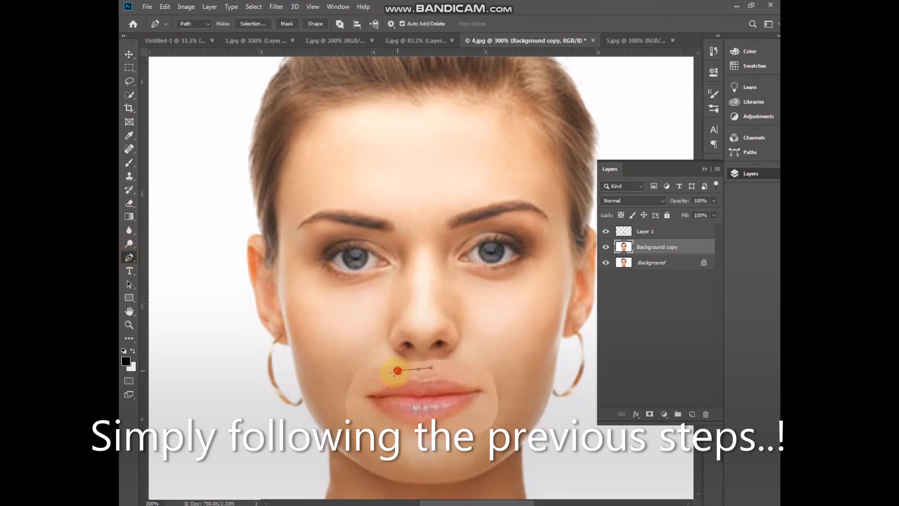
{"action": "left_click", "coordinate": [374, 380]}
{"action": "left_click", "coordinate": [359, 400]}
{"action": "left_click", "coordinate": [377, 416]}
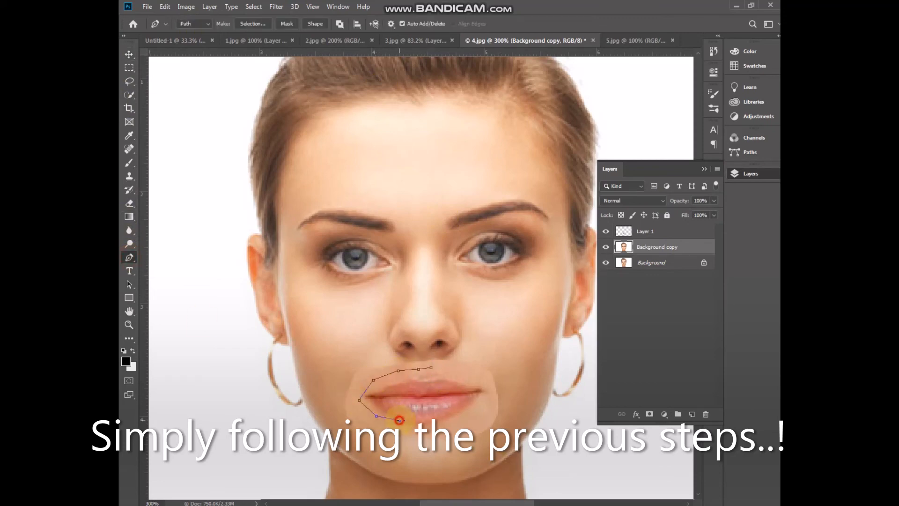
{"action": "left_click", "coordinate": [400, 420]}
{"action": "left_click", "coordinate": [431, 420]}
{"action": "left_click", "coordinate": [488, 409]}
{"action": "left_click", "coordinate": [490, 389]}
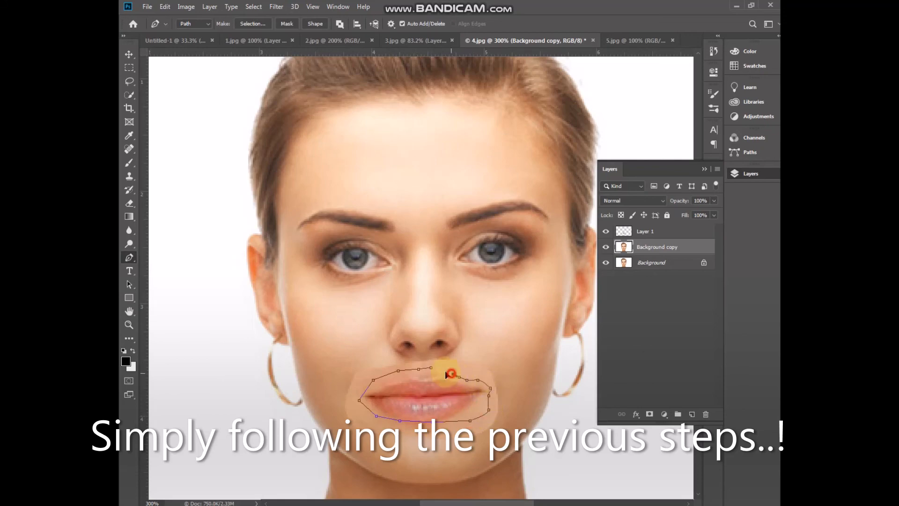
Convert the lip path to a selection and delete that area from Background copy.
{"action": "right_click", "coordinate": [436, 396]}
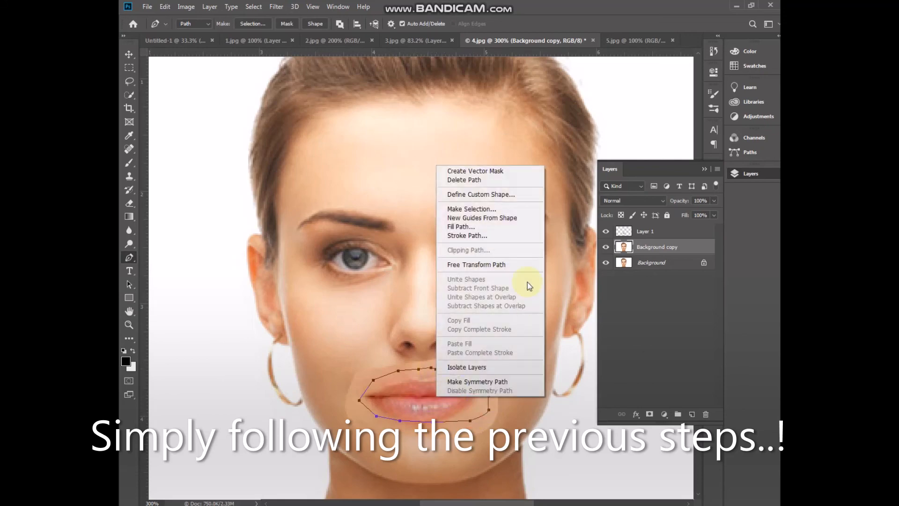
{"action": "left_click", "coordinate": [533, 209]}
{"action": "left_click", "coordinate": [508, 132]}
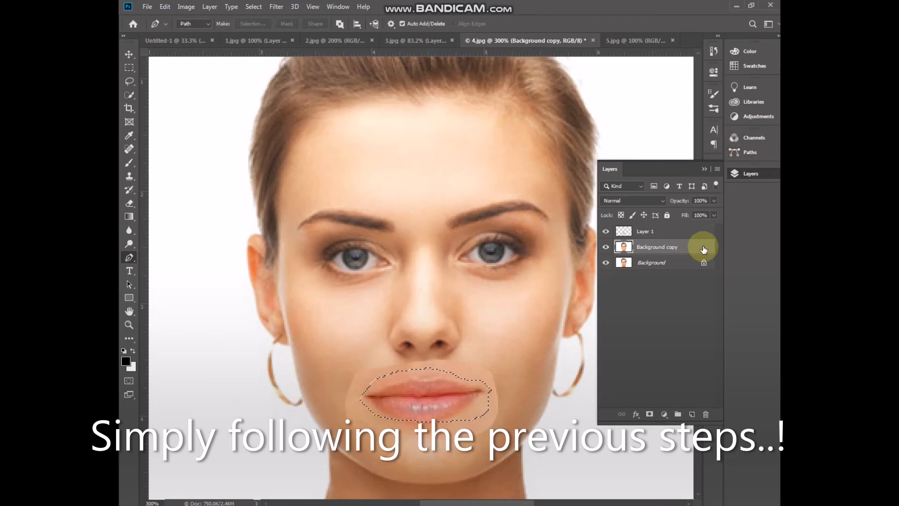
Check the mouth cut-out with Layer 1 and Background hidden, show both layers again and clear the selection.
{"action": "left_click", "coordinate": [606, 232]}
{"action": "left_click", "coordinate": [606, 263]}
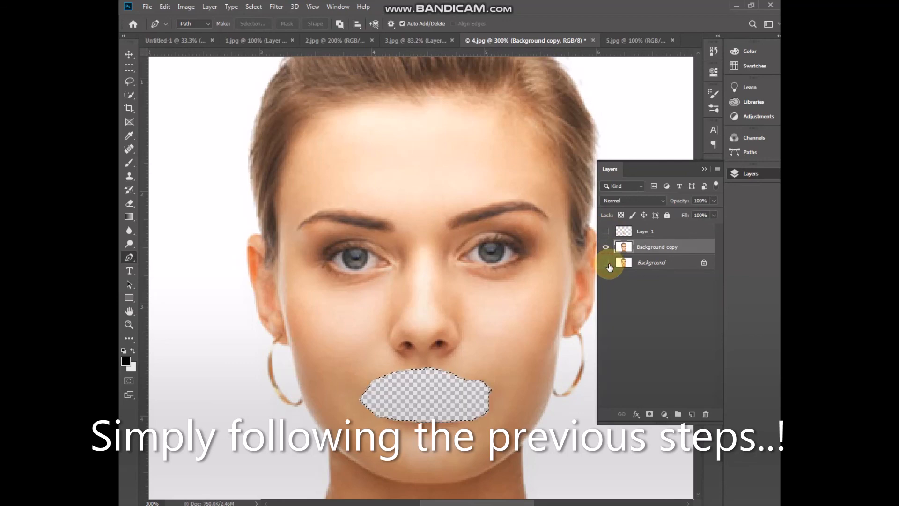
{"action": "left_click", "coordinate": [605, 262]}
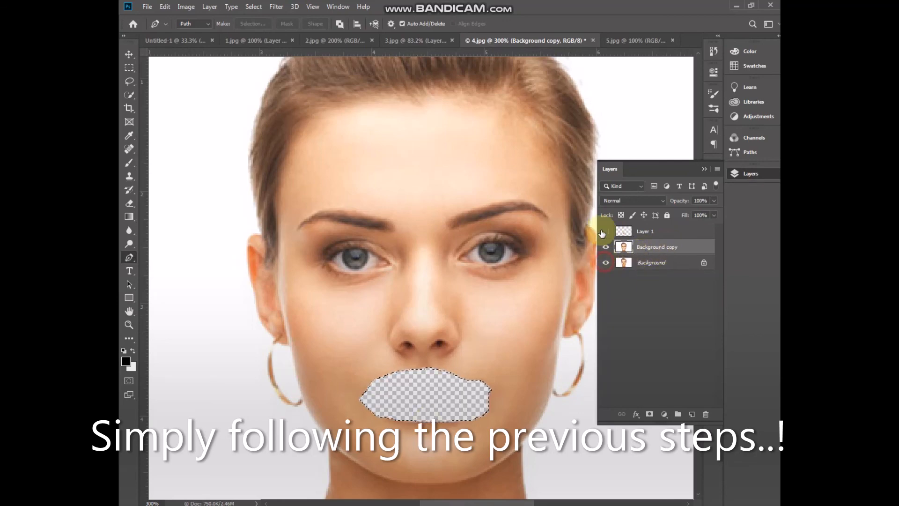
{"action": "left_click", "coordinate": [606, 231]}
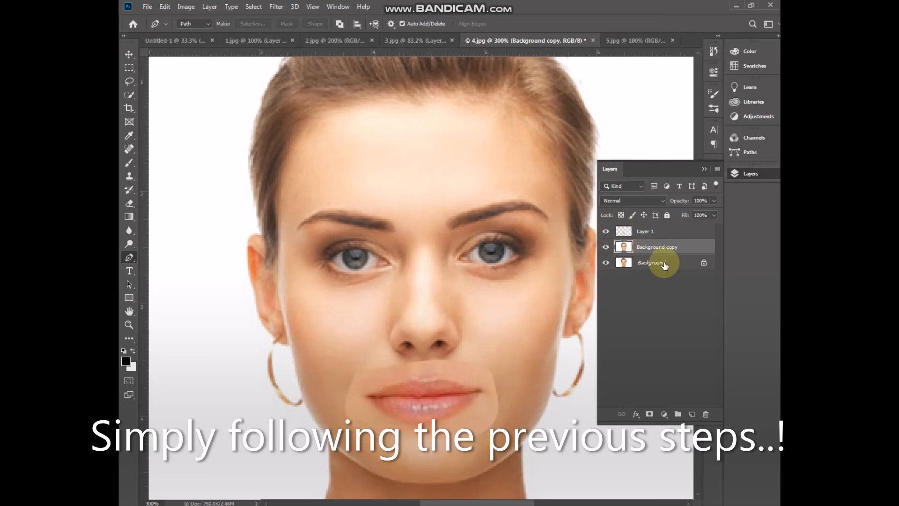
Auto-blend the mouth layer with Background copy using Panorama, Seamless Tones and Colors and Content Aware Fill Transparent Areas.
{"action": "left_click", "coordinate": [665, 231], "text": "shift"}
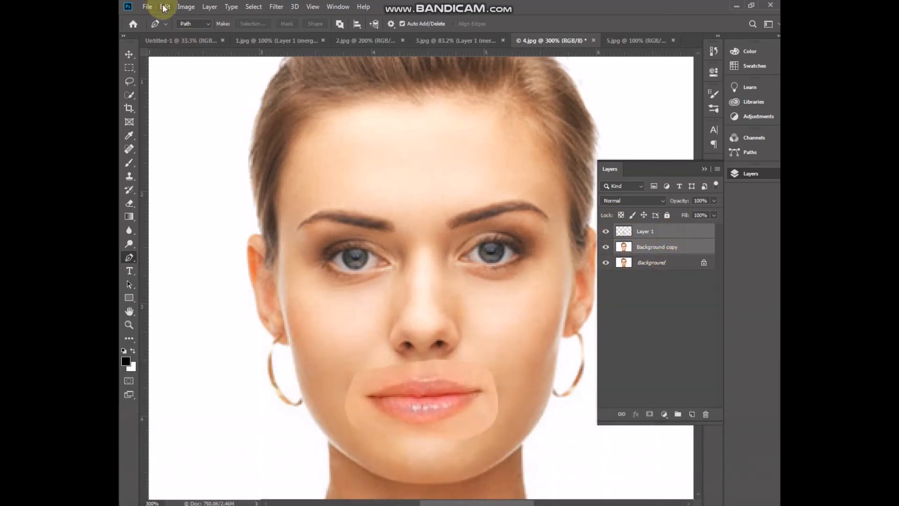
{"action": "left_click", "coordinate": [164, 7]}
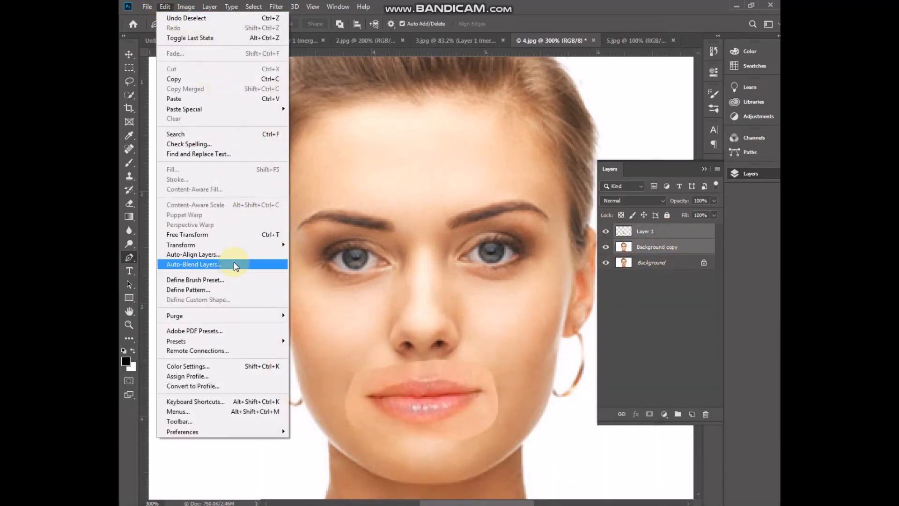
{"action": "left_click", "coordinate": [255, 265]}
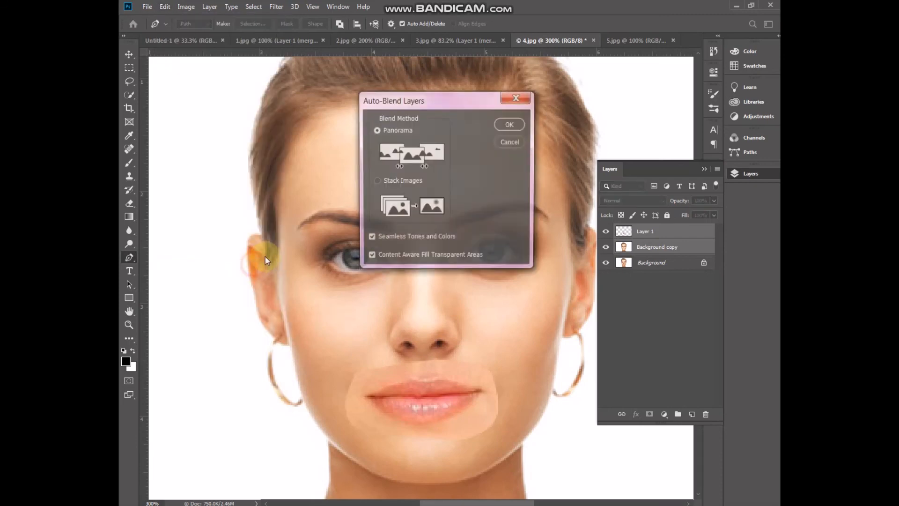
{"action": "left_click", "coordinate": [518, 125]}
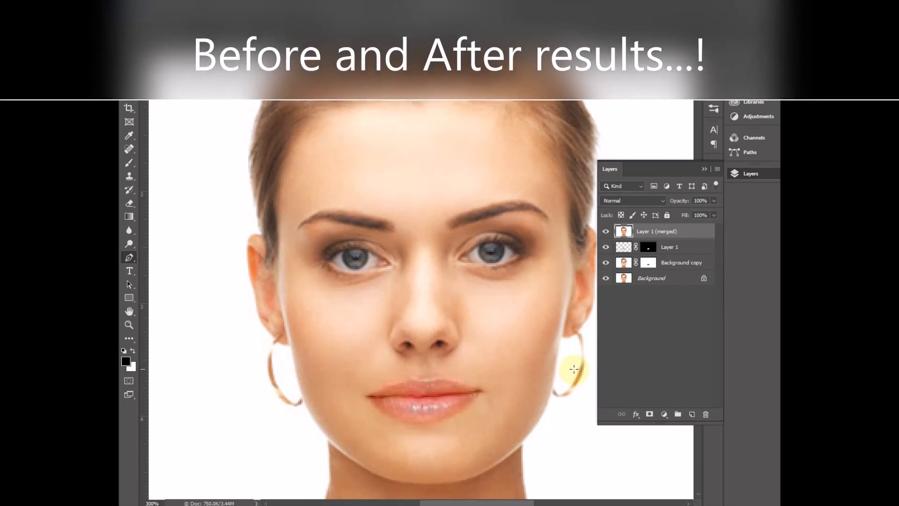
Compare the blended mouth with the original Background image, both close up and with the whole picture fitted on screen.
{"action": "left_click", "coordinate": [605, 278]}
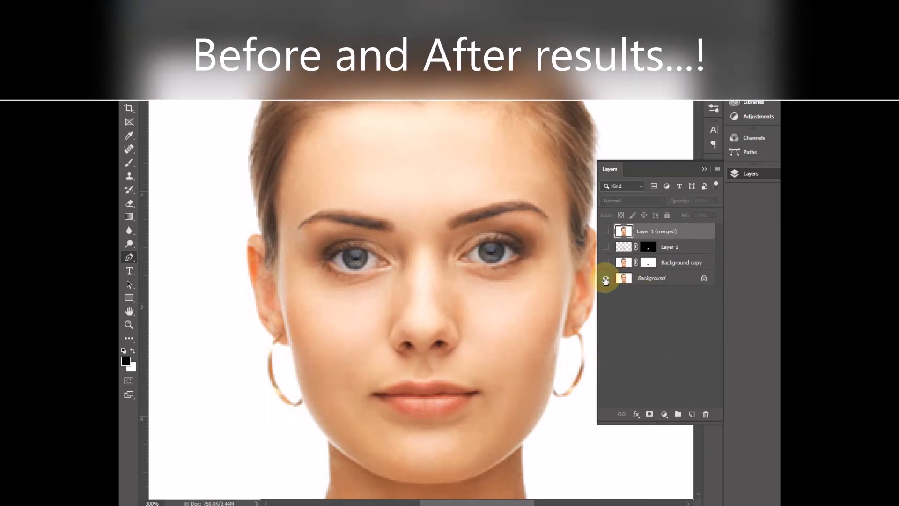
{"action": "left_click", "coordinate": [605, 279]}
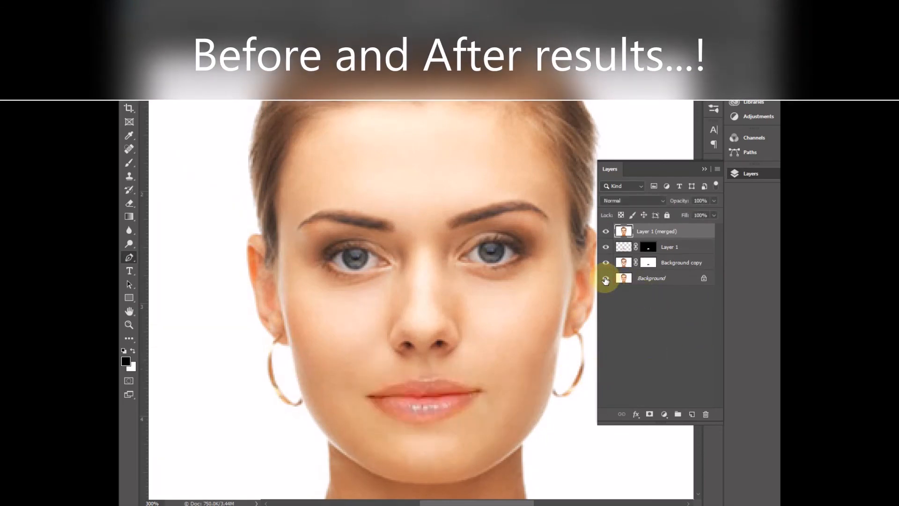
{"action": "key", "text": "ctrl+0"}
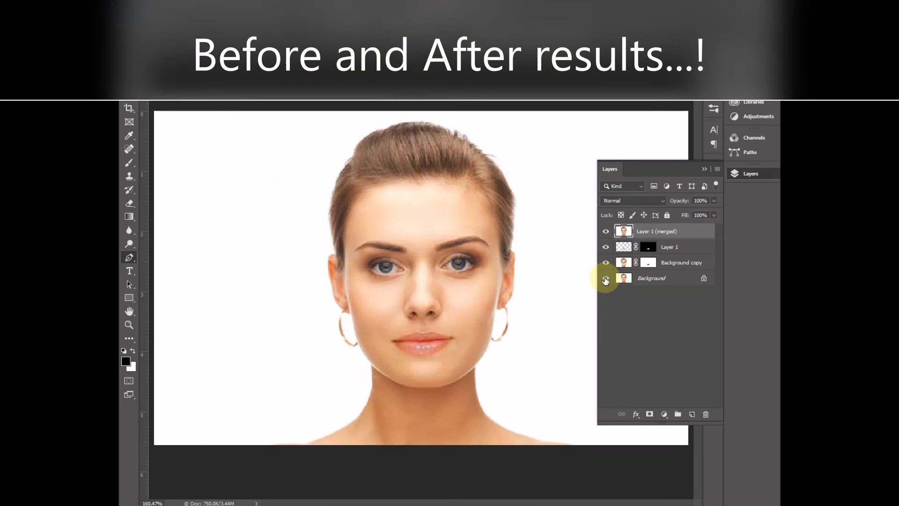
{"action": "left_click", "coordinate": [606, 281], "text": "alt"}
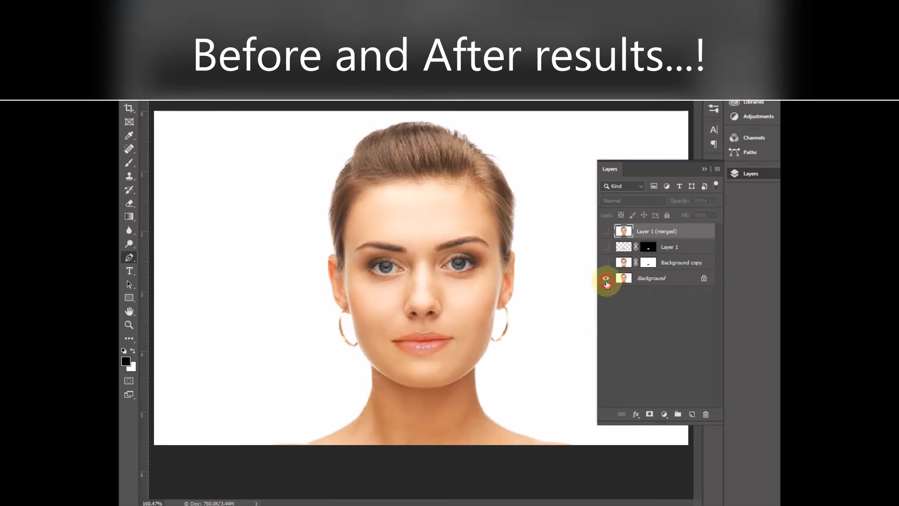
{"action": "left_click", "coordinate": [606, 280], "text": "alt"}
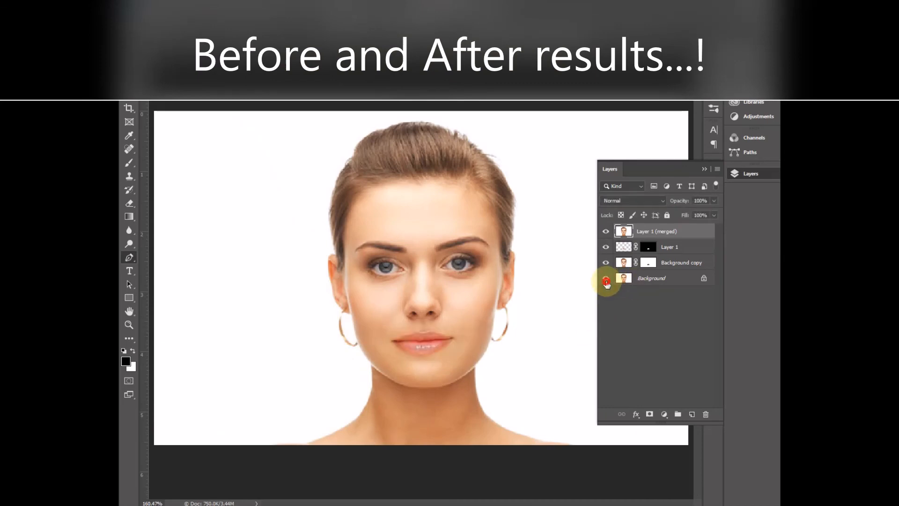